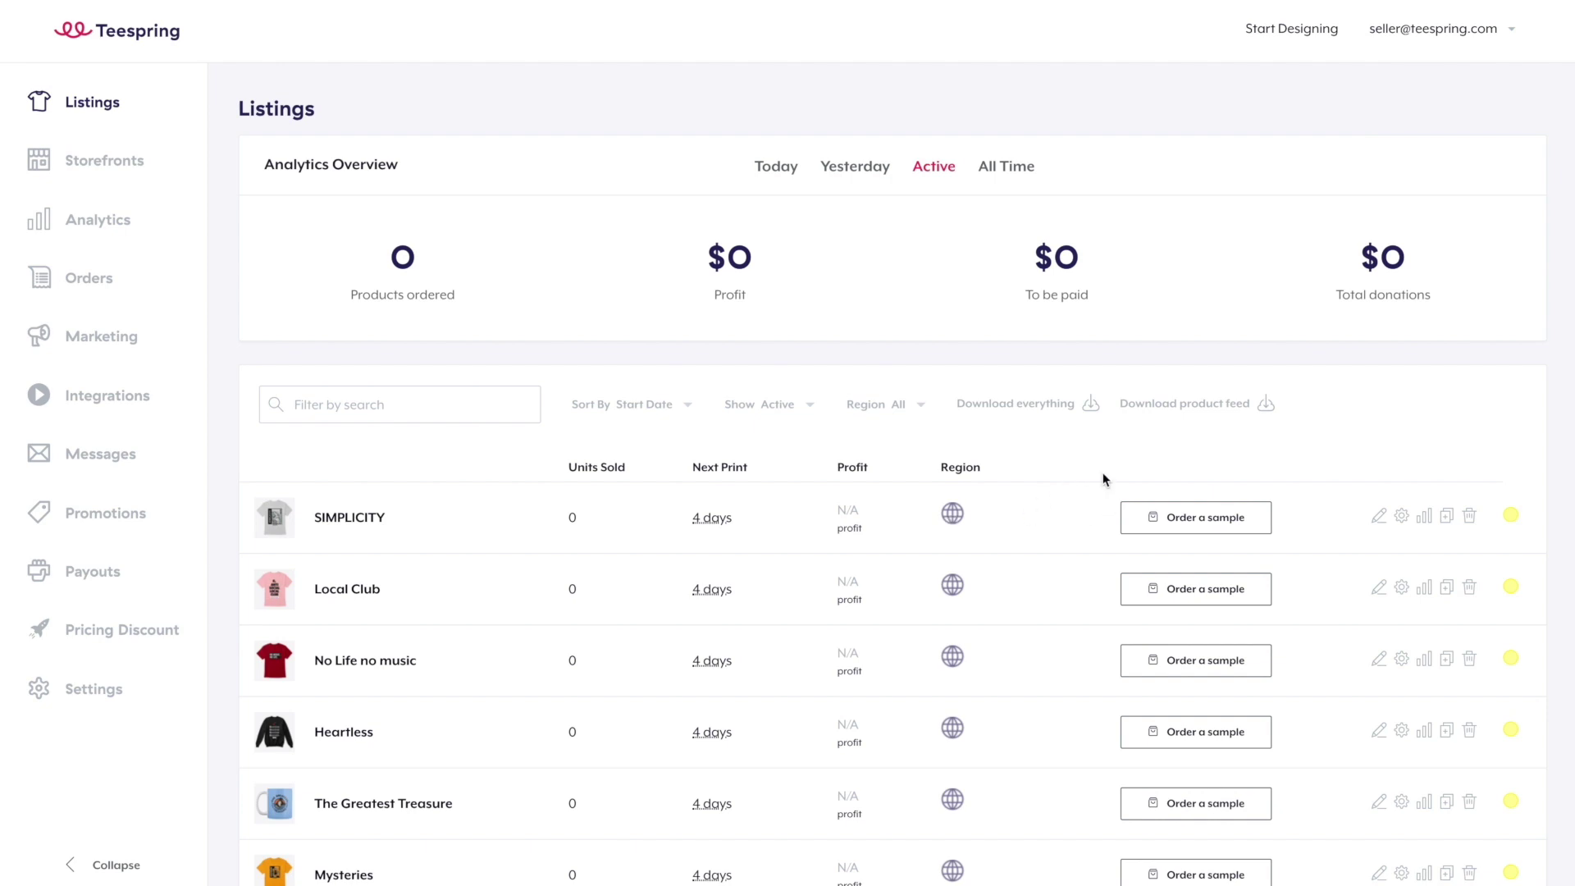
Open the SIMPLICITY listing for editing from the Listings page.
left_click(1380, 518)
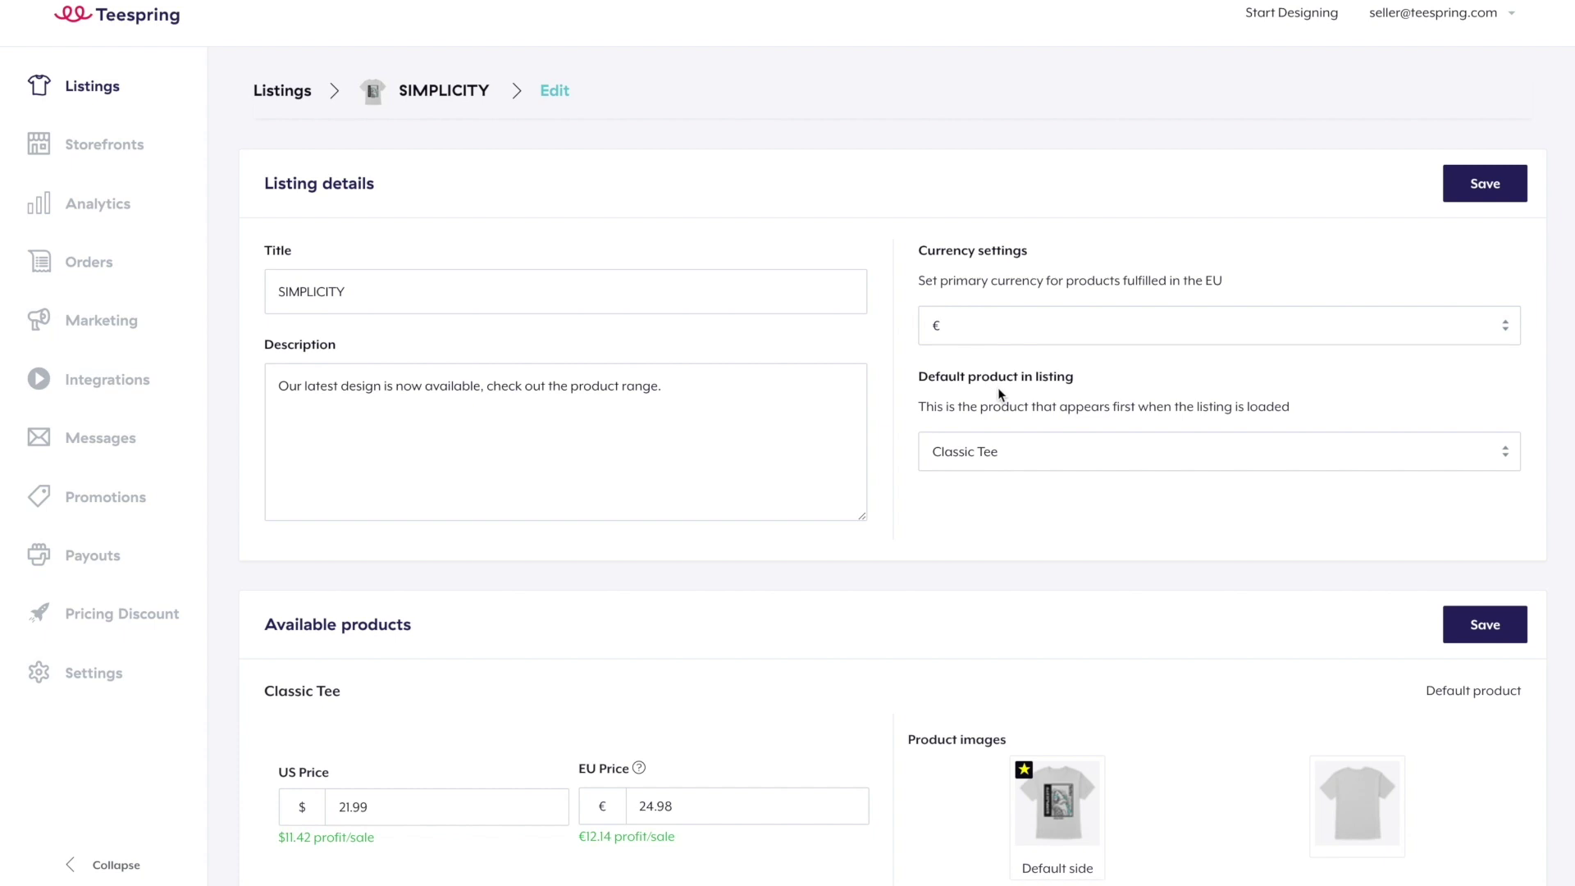
Retitle the listing 'SIMPLICITY TEE', append 'BUY NOW!' to the description, and save.
left_click(675, 296)
type("TEE")
key("BackSpace")
type("E")
left_click(735, 411)
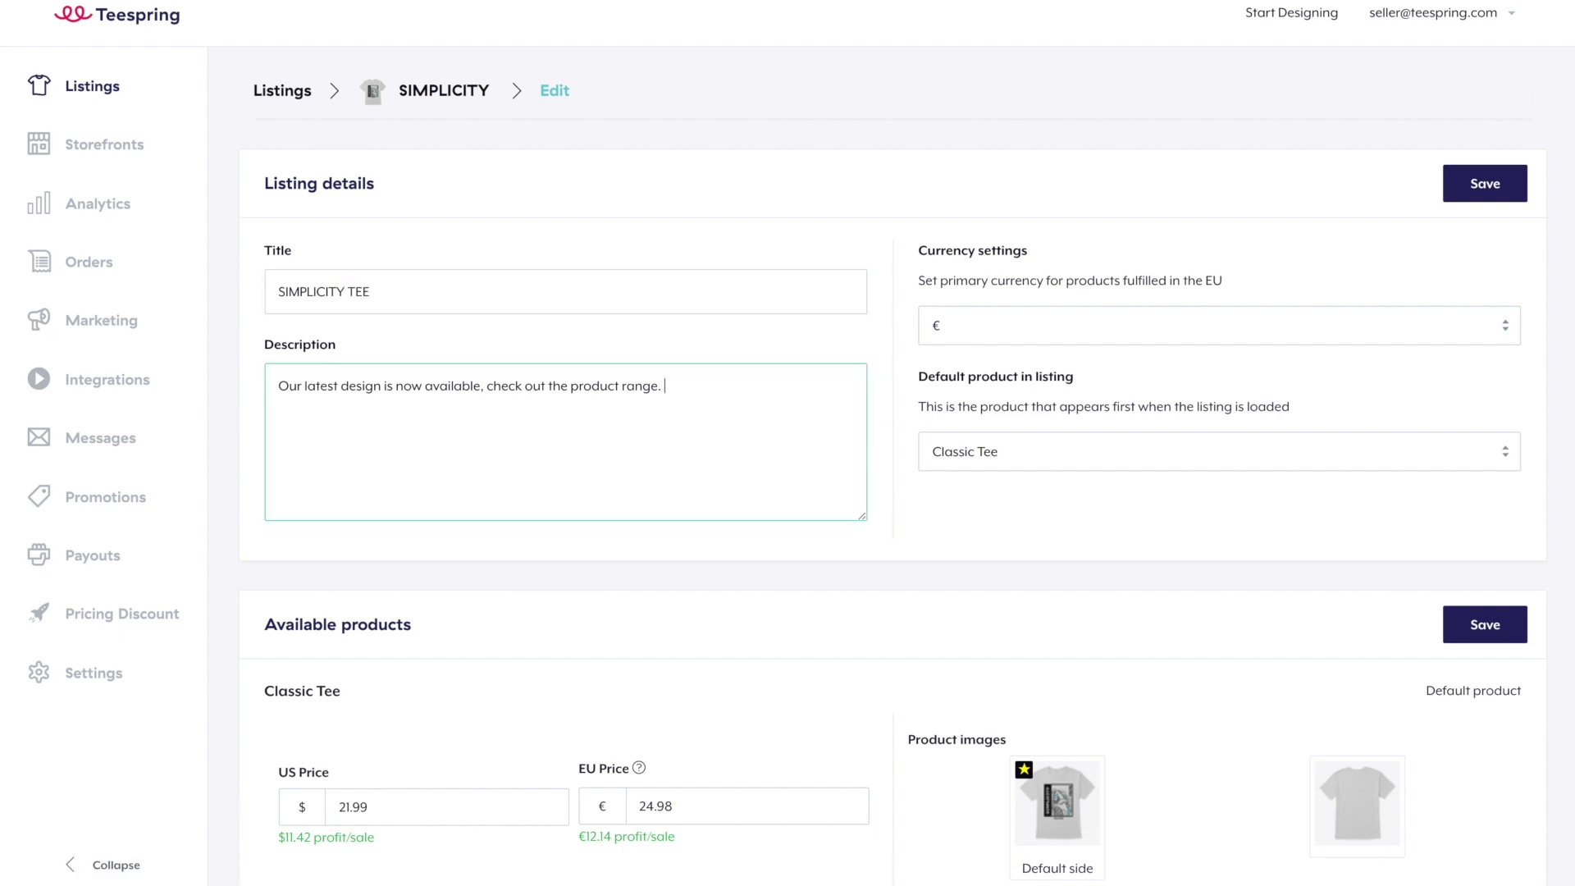
type("BUY NOW!")
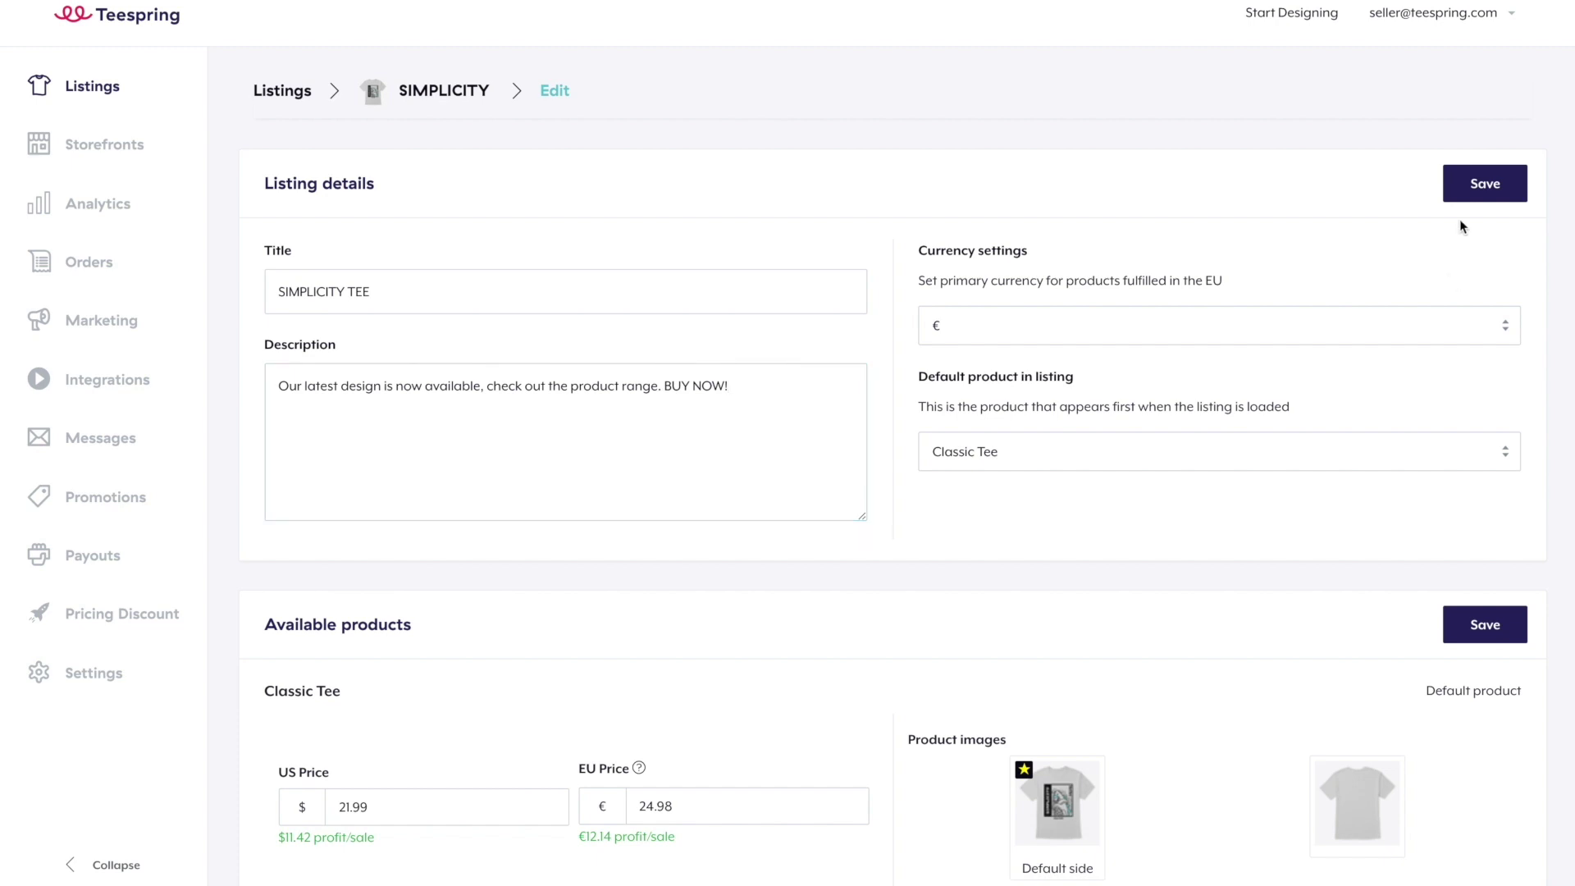
left_click(1467, 187)
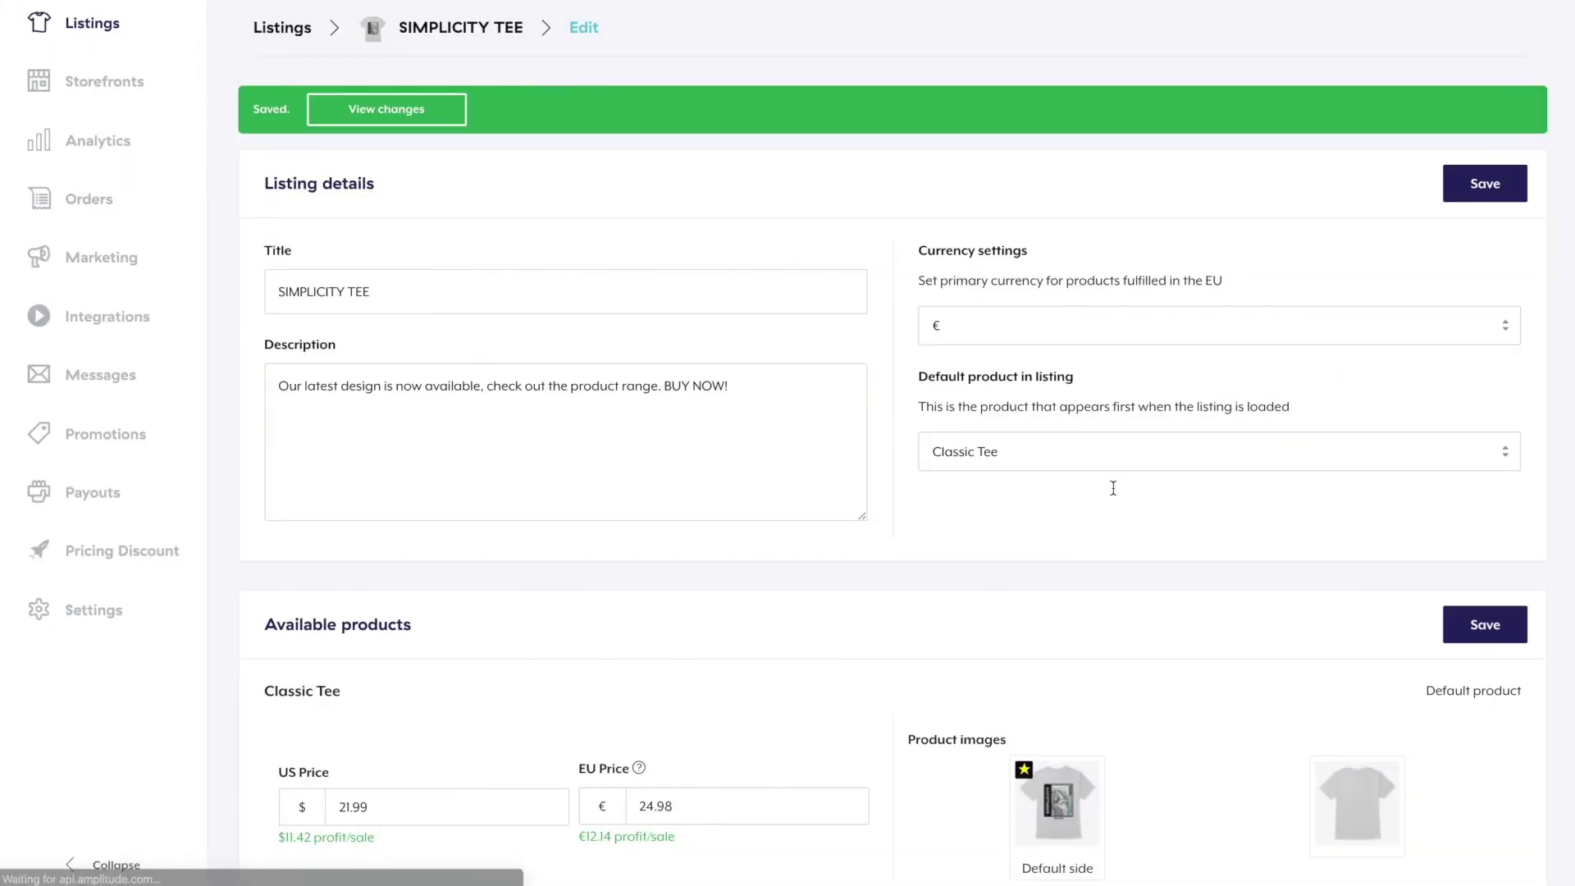
scroll(1113, 489, "down", 1)
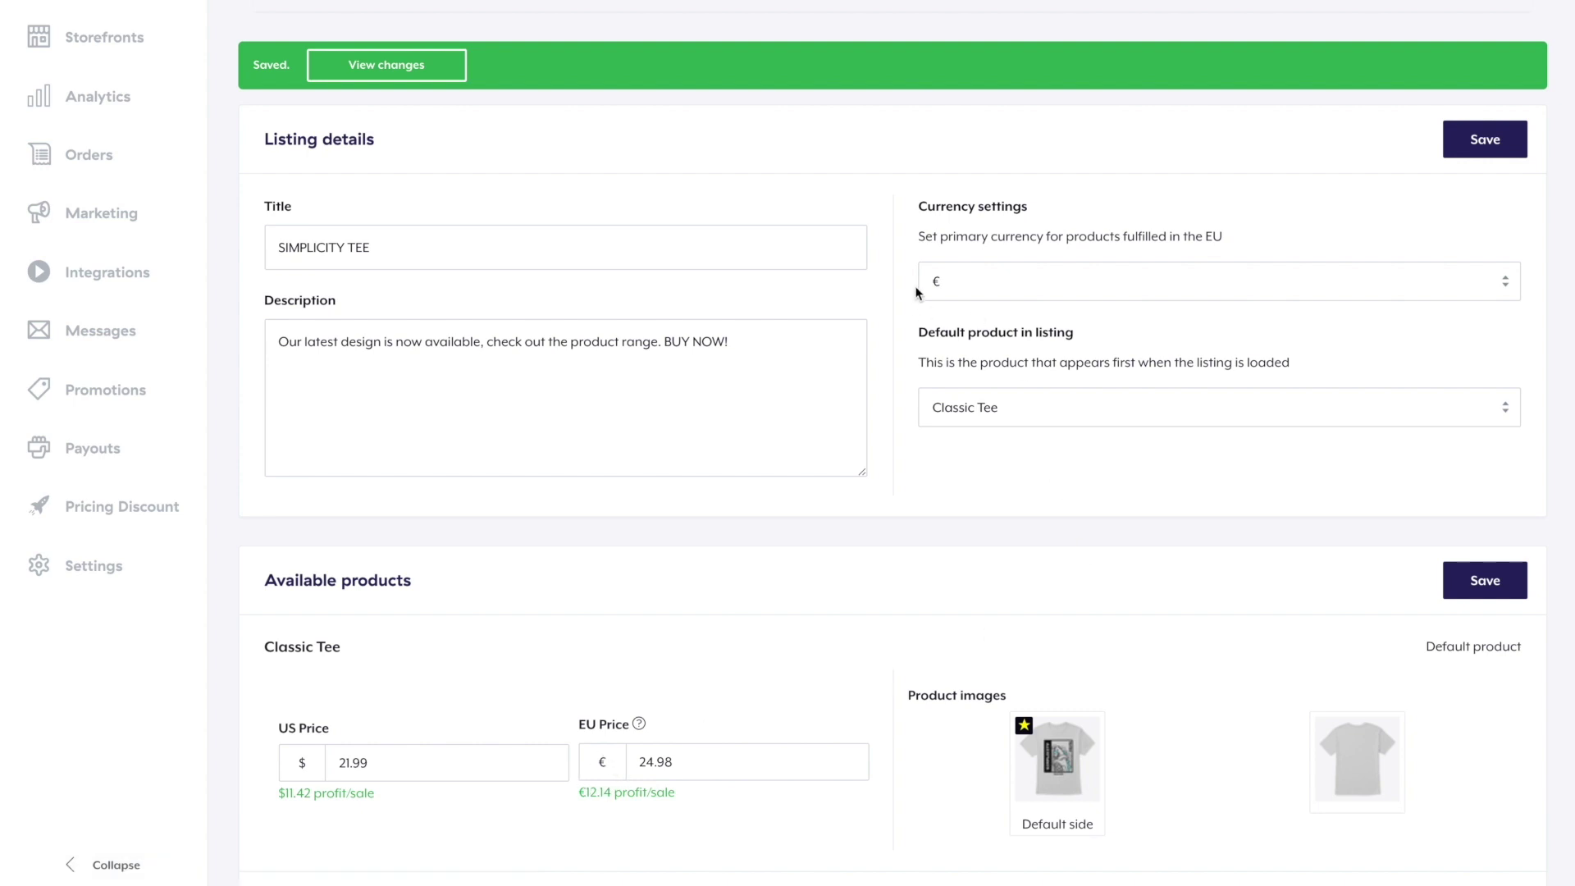
Set the EU currency to pounds (£) and save.
left_click(1201, 282)
left_click(1202, 299)
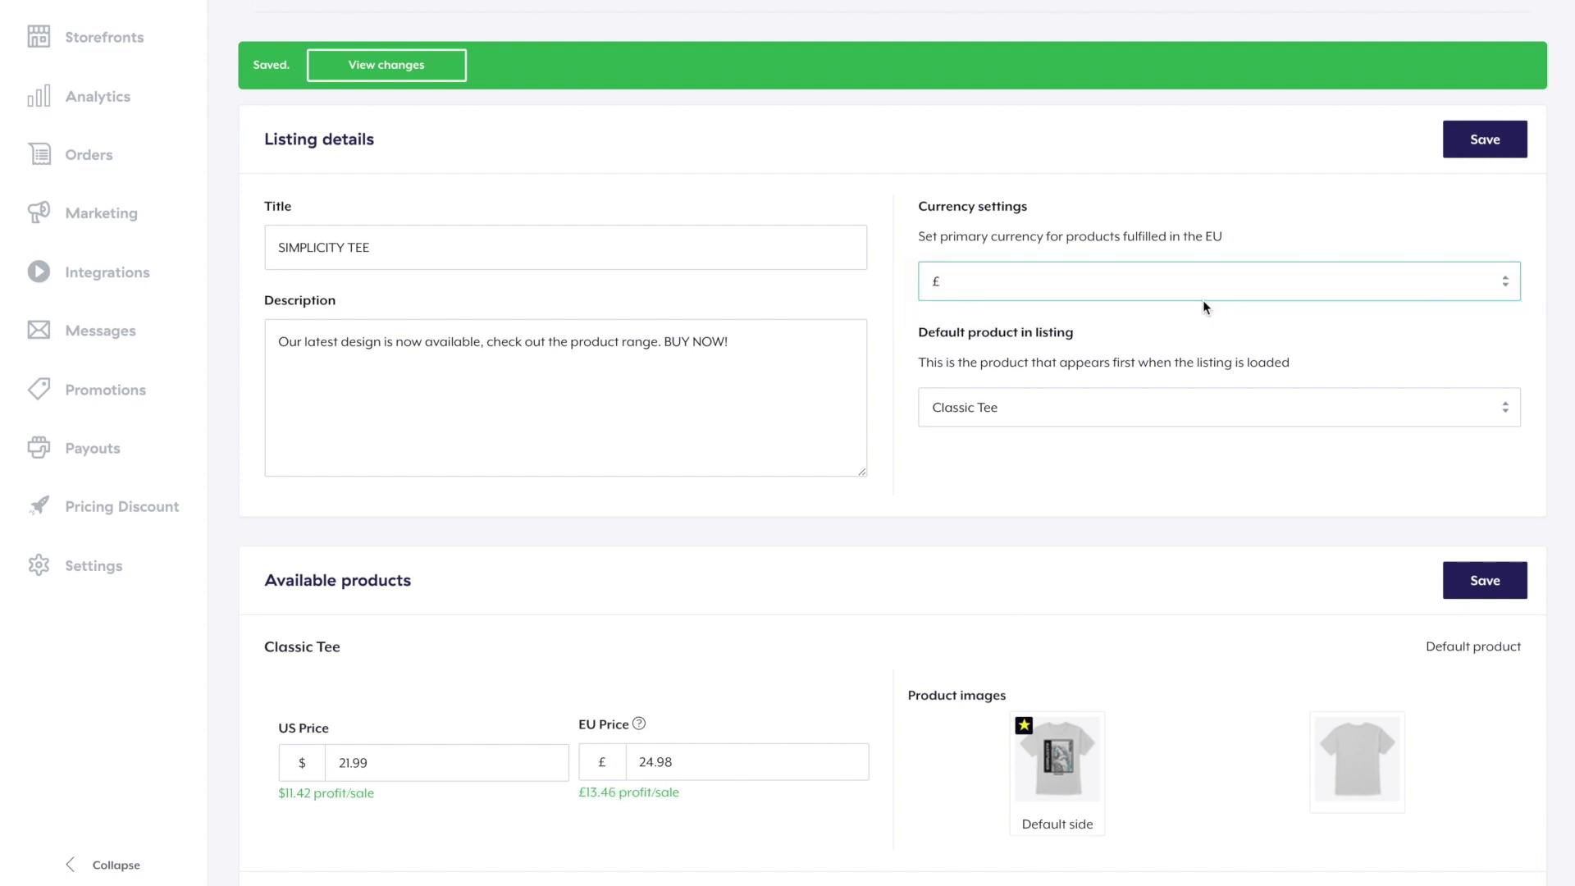
left_click(1484, 143)
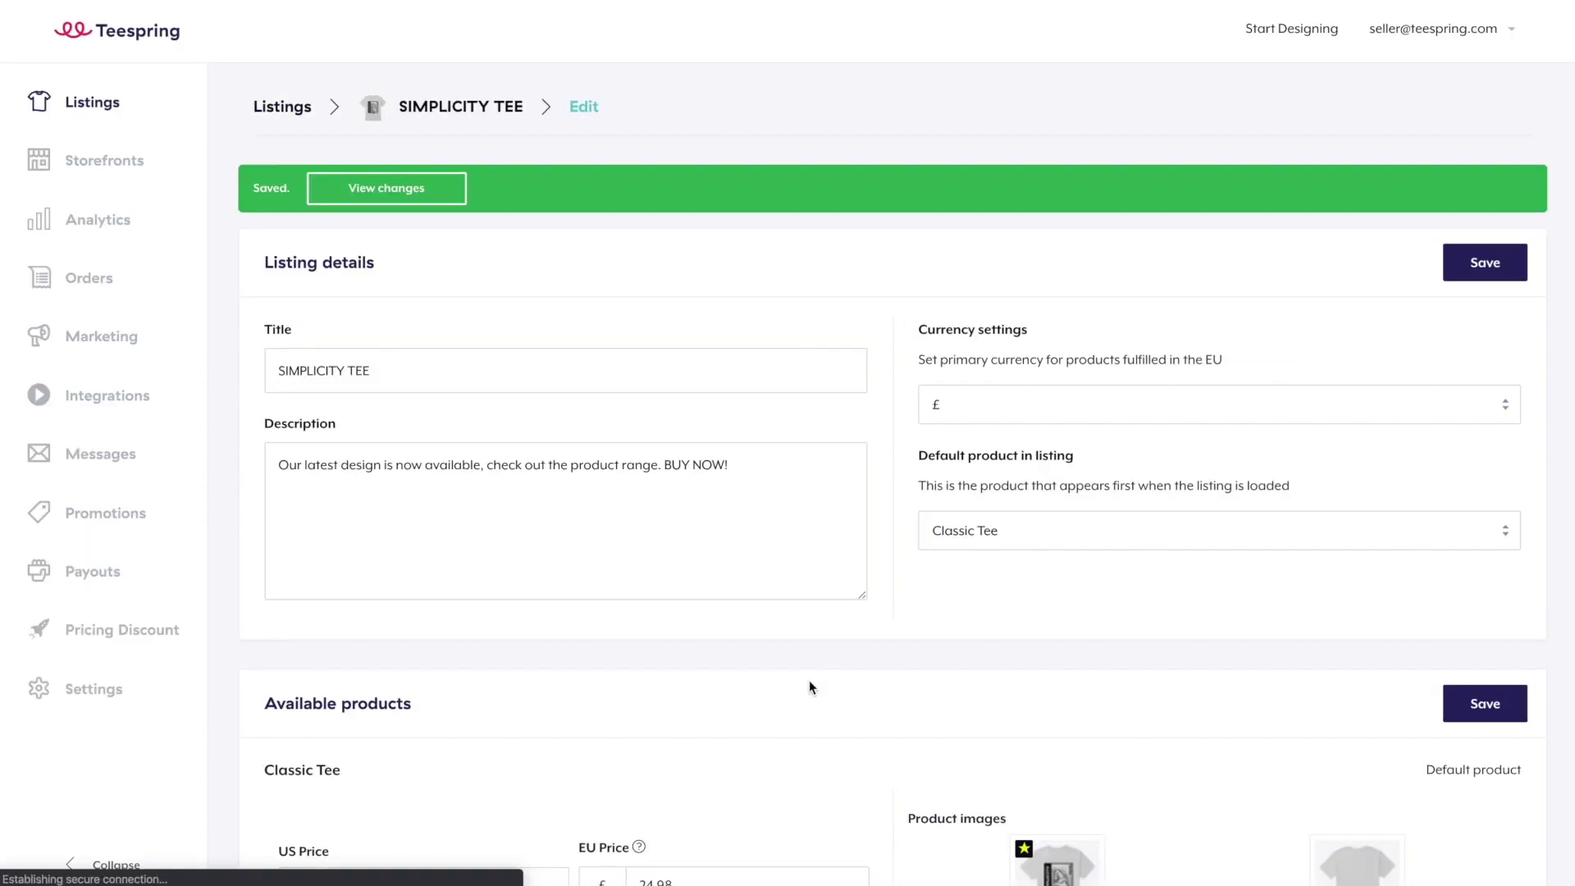
scroll(808, 681, "down", 2)
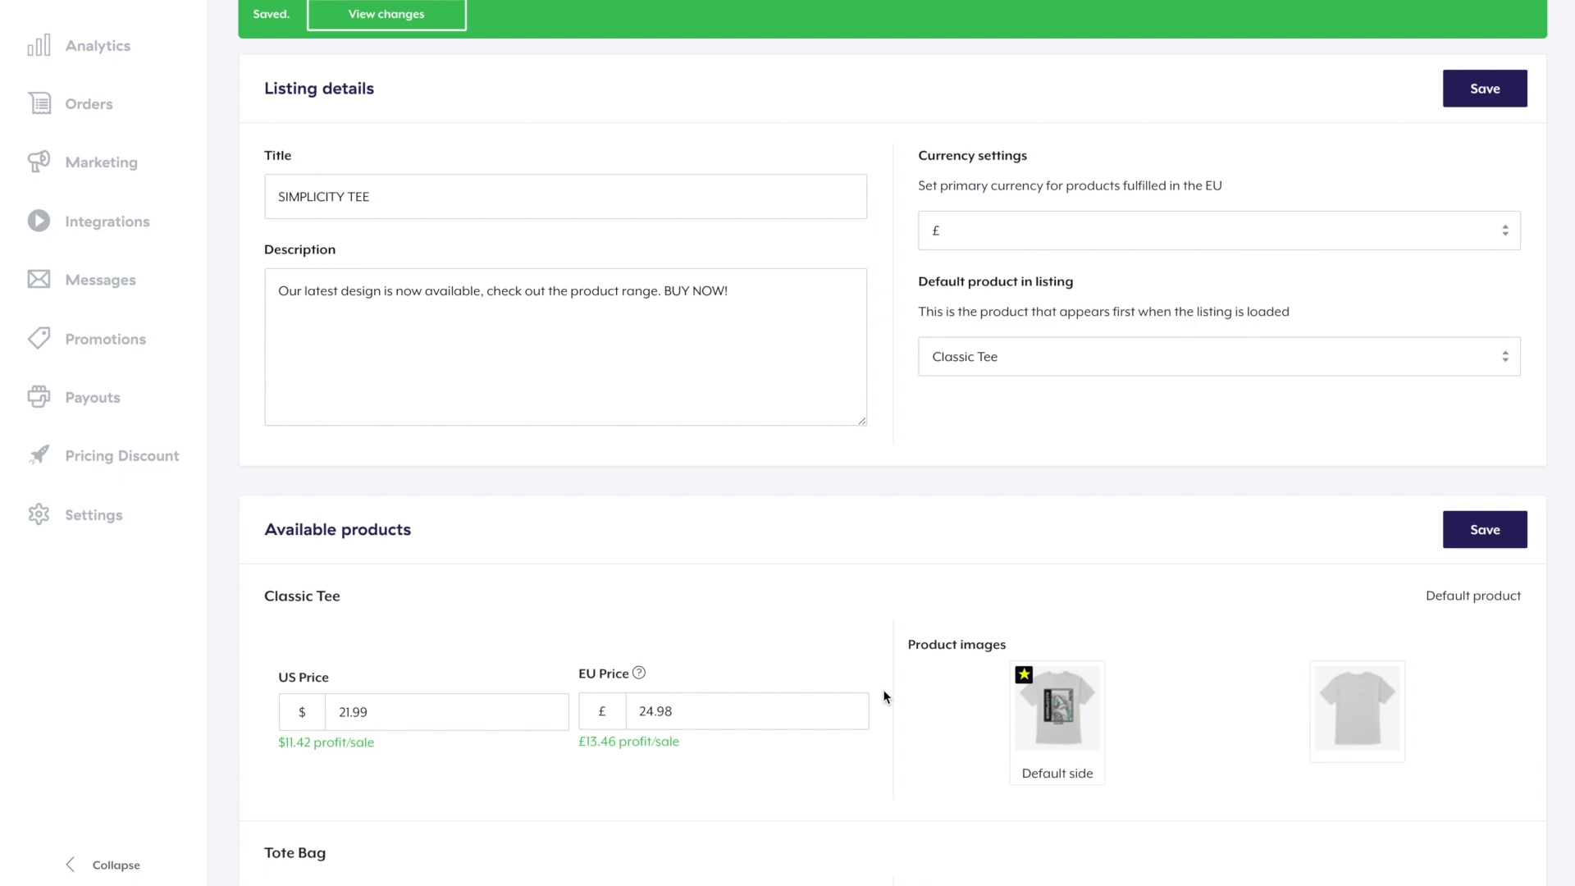
scroll(882, 689, "down", 5)
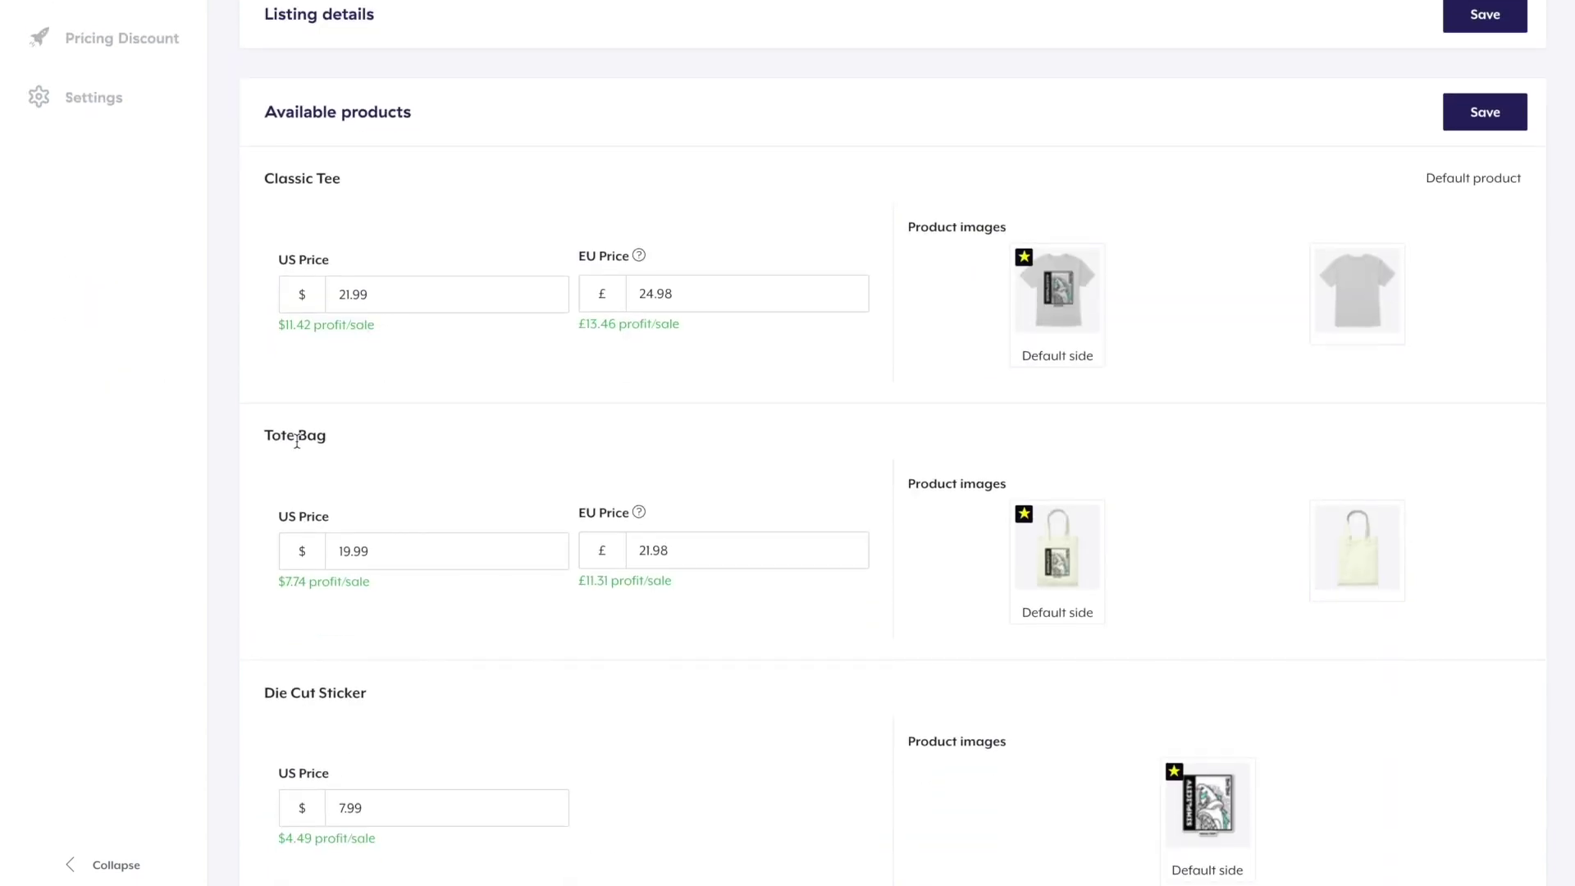
scroll(841, 677, "up", 7)
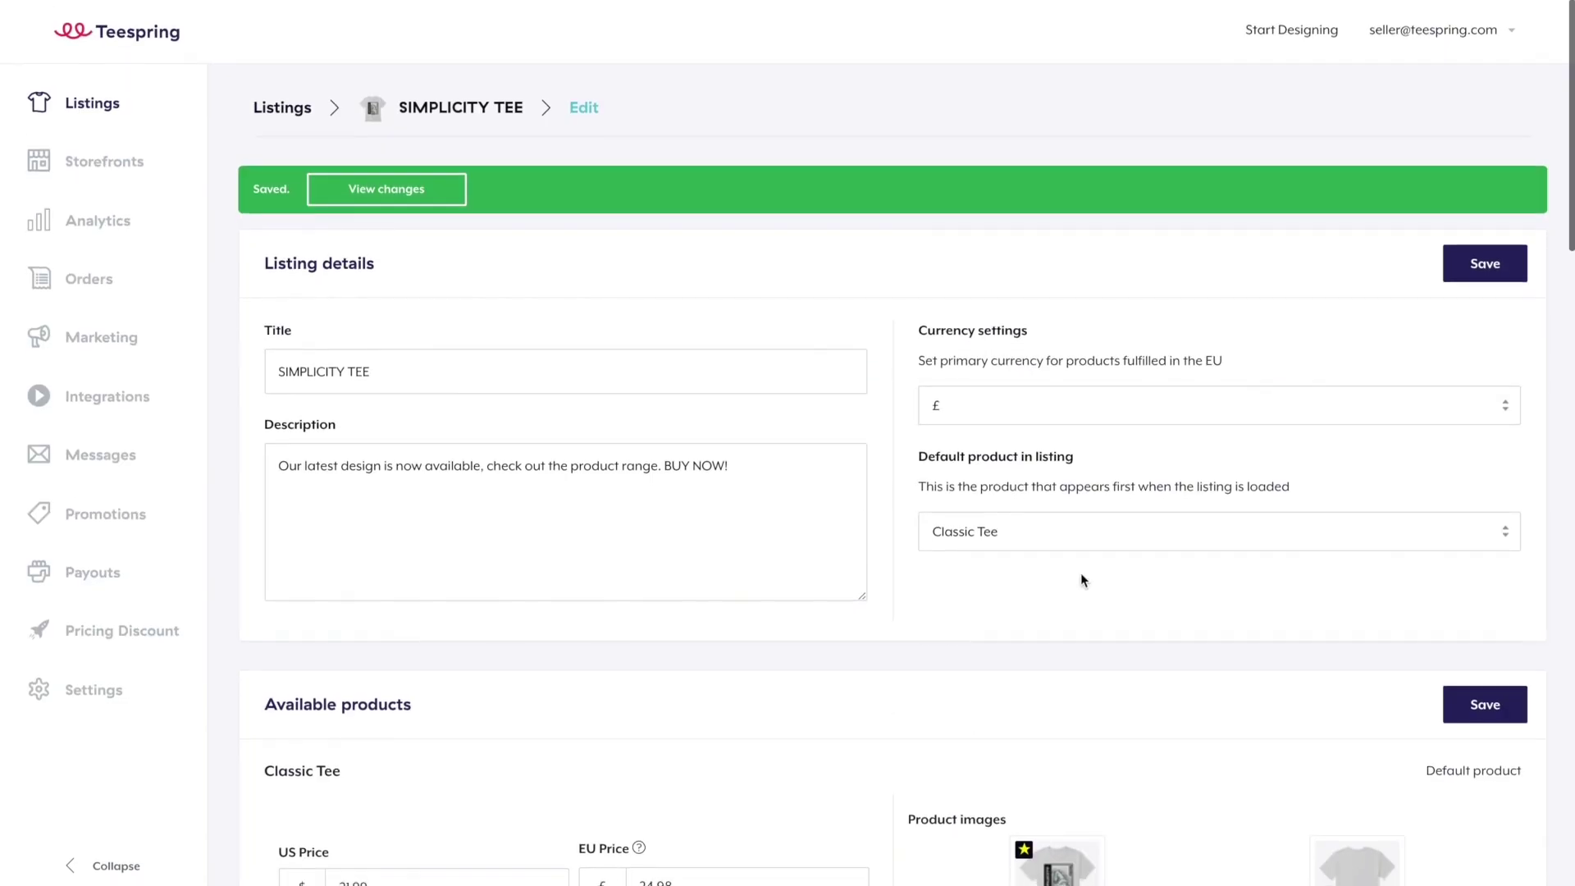
Make Die Cut Sticker the default product in the listing and save.
left_click(1152, 527)
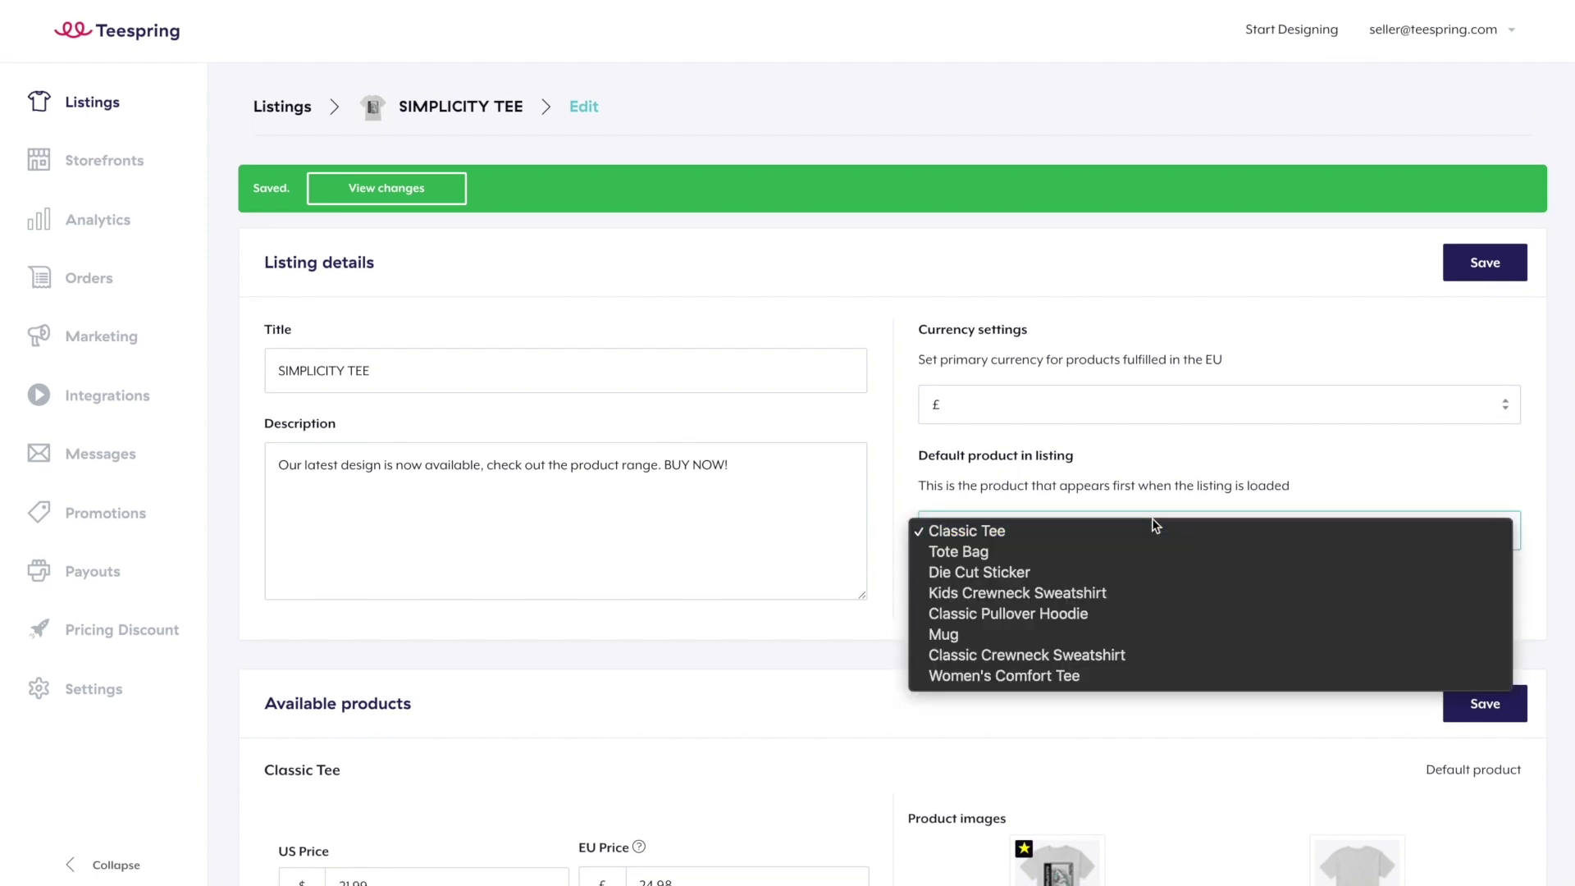
left_click(1087, 575)
left_click(1469, 278)
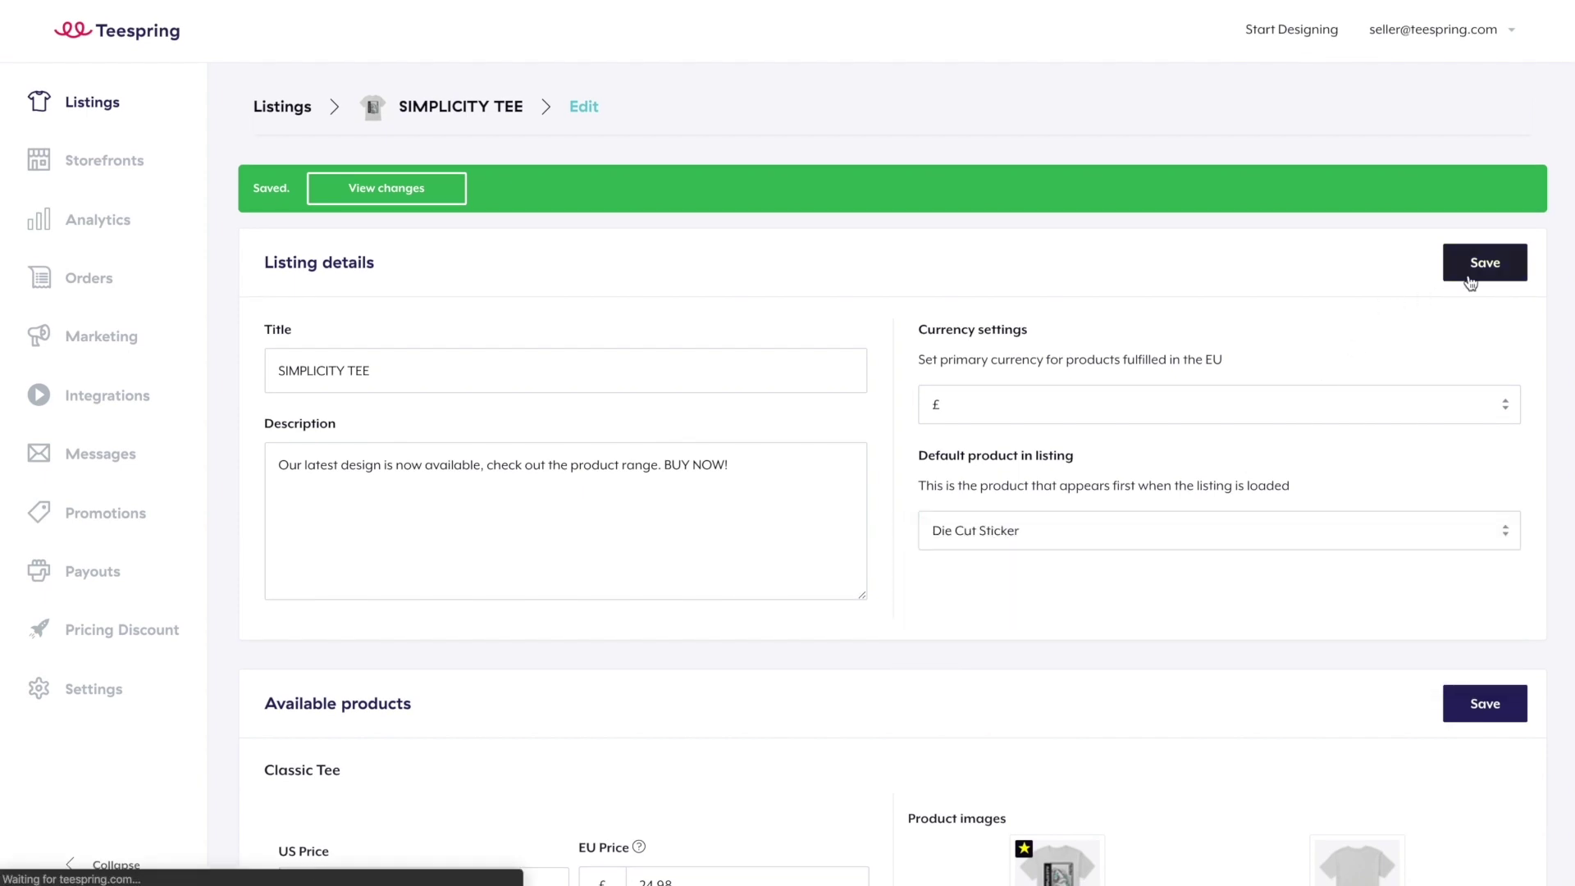
scroll(421, 543, "down", 3)
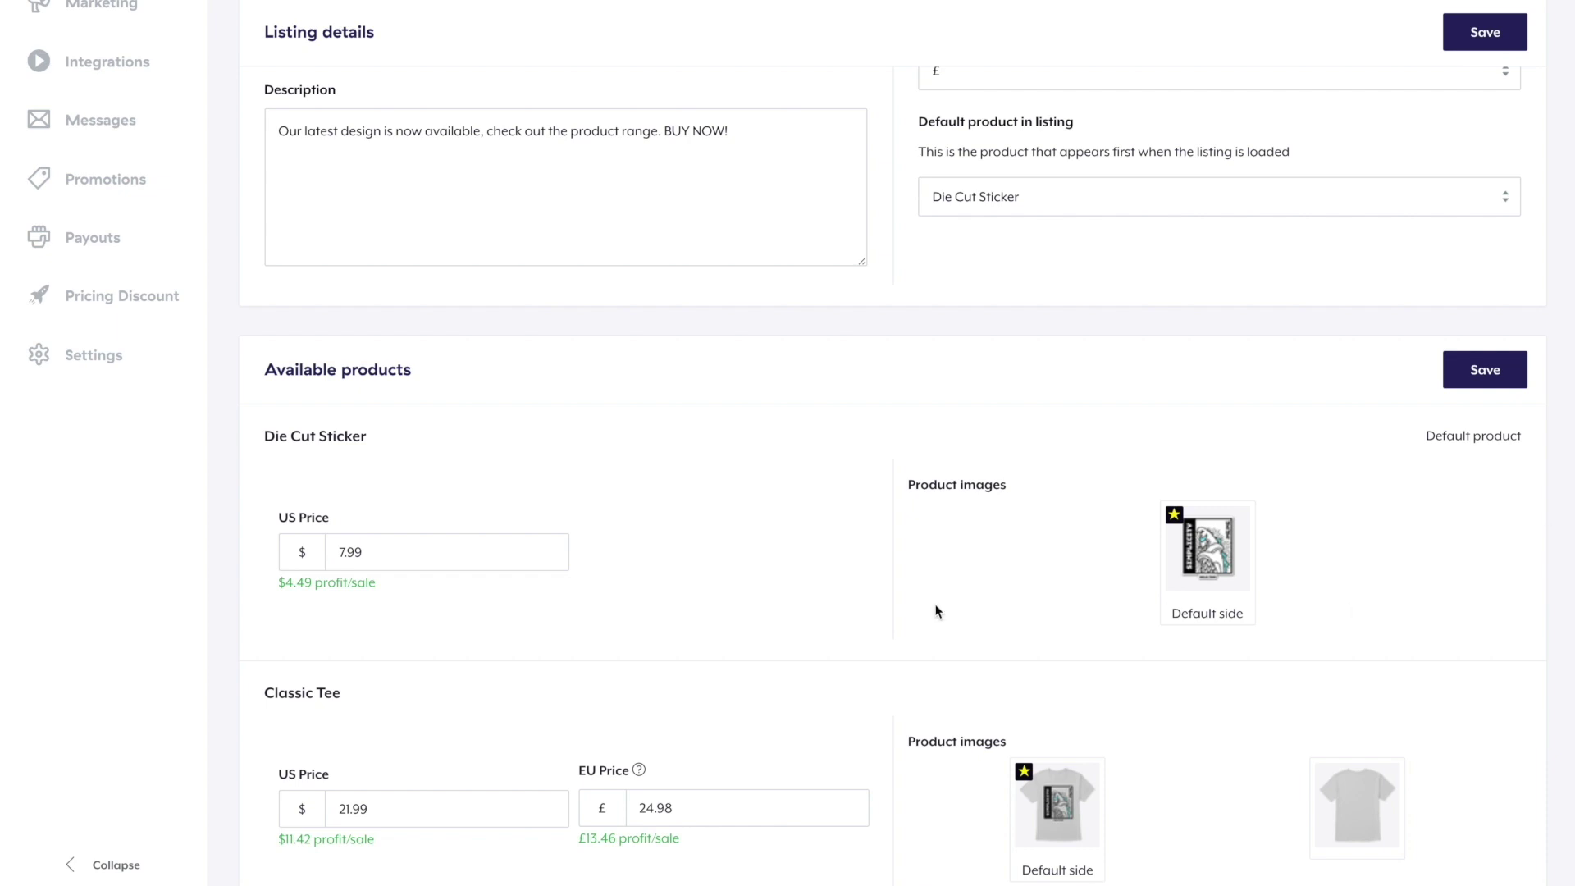
scroll(686, 613, "down", 5)
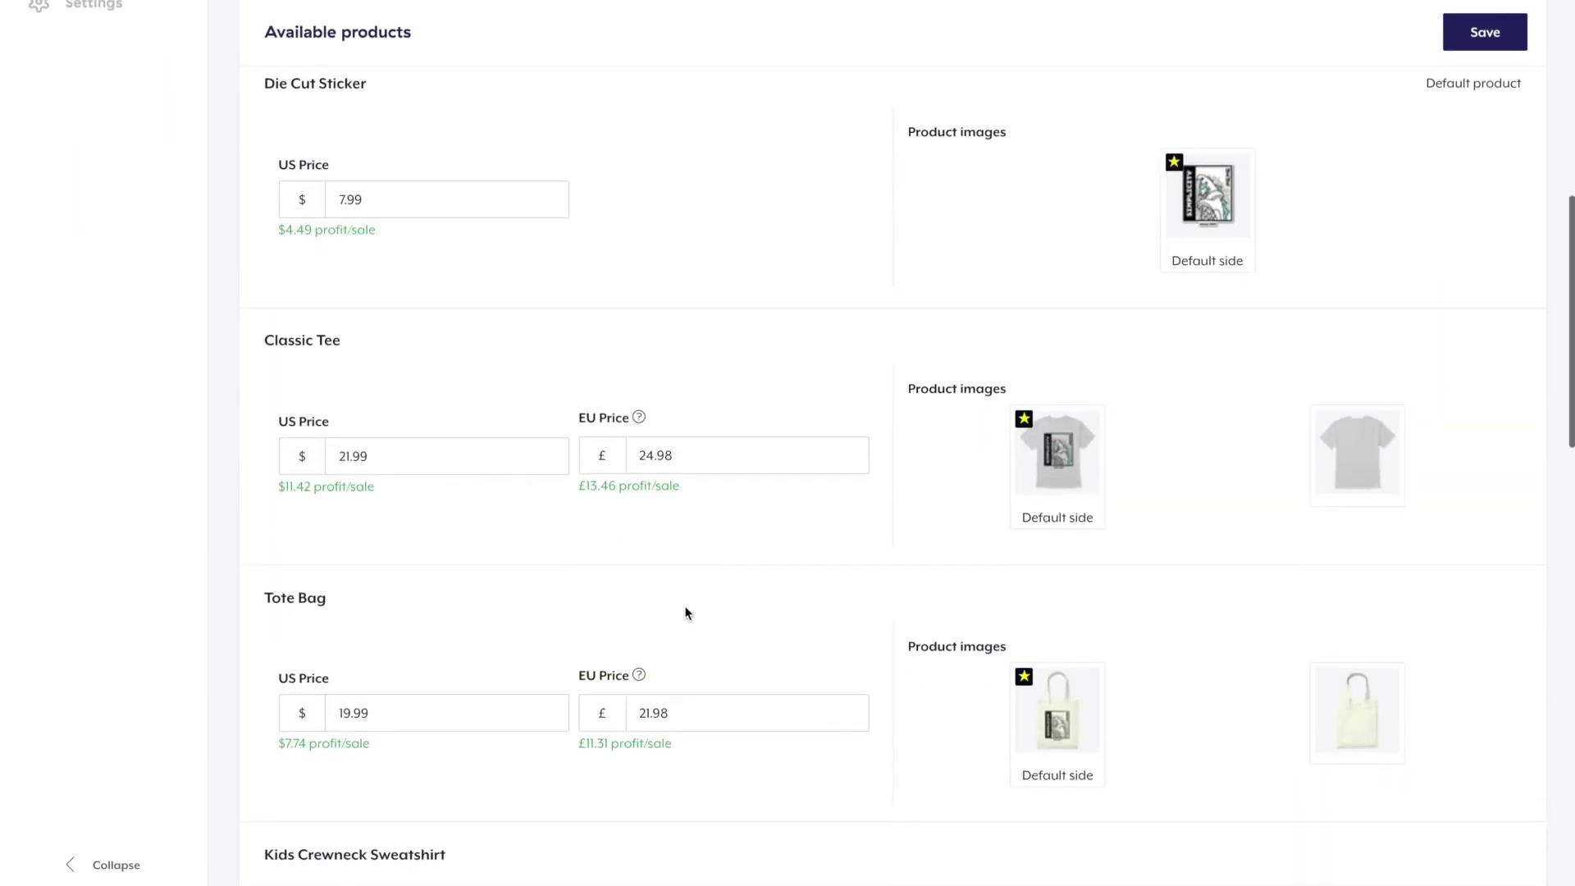
Set Classic Tee prices to 25 US and 28 EU, save, and view the live listing.
left_click(470, 457)
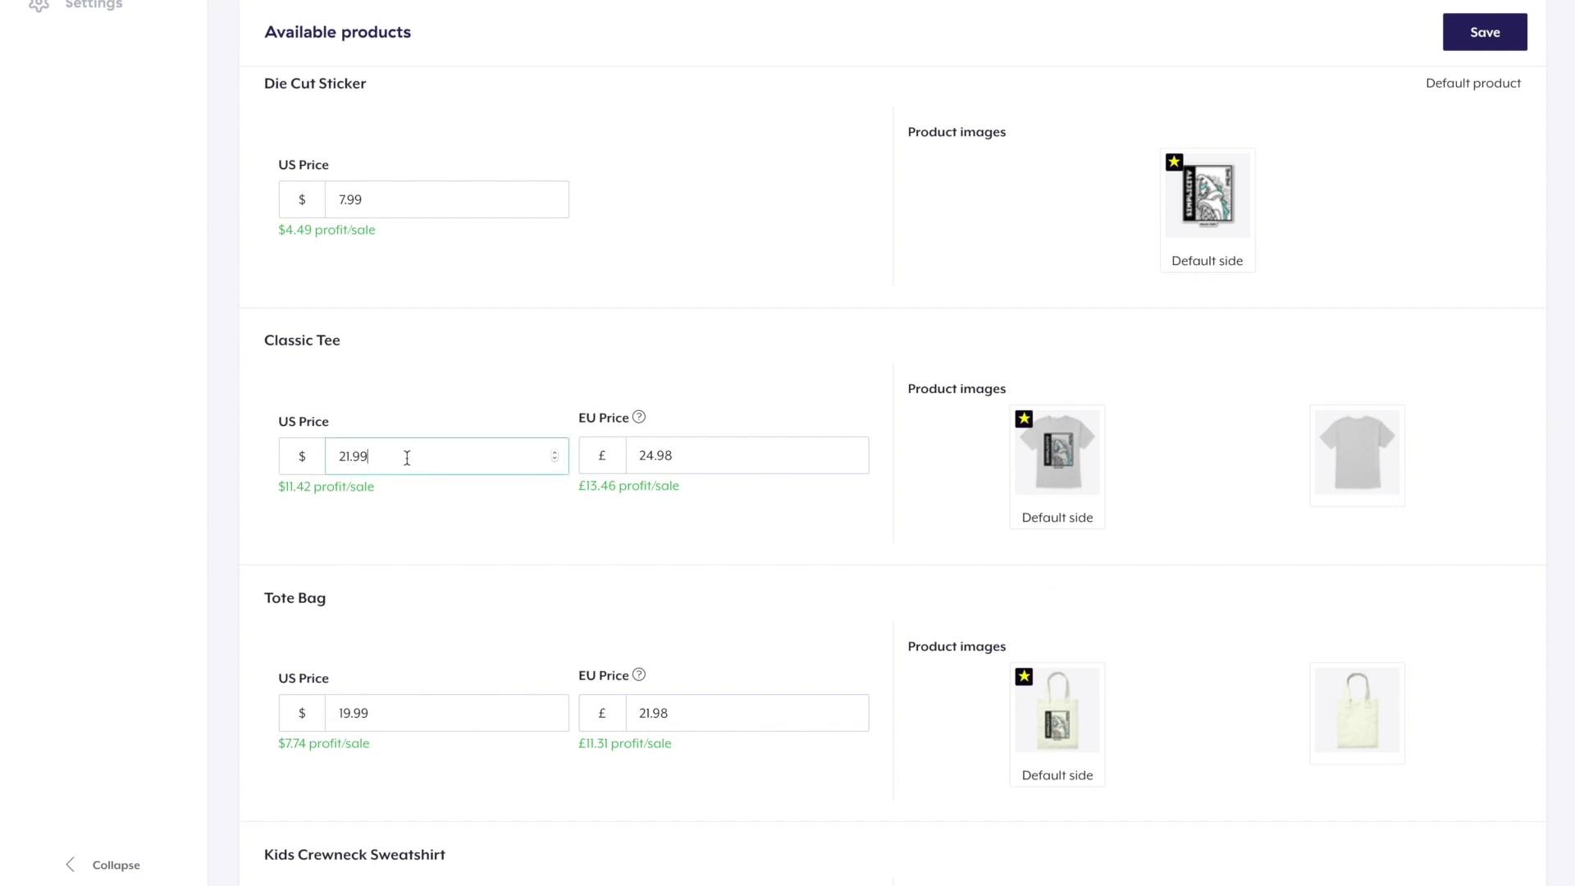
key("BackSpace")
key("BackSpace")
key("BackSpace")
key("BackSpace")
type("5")
left_click(684, 469)
key("BackSpace")
key("BackSpace")
key("BackSpace")
key("BackSpace")
key("BackSpace")
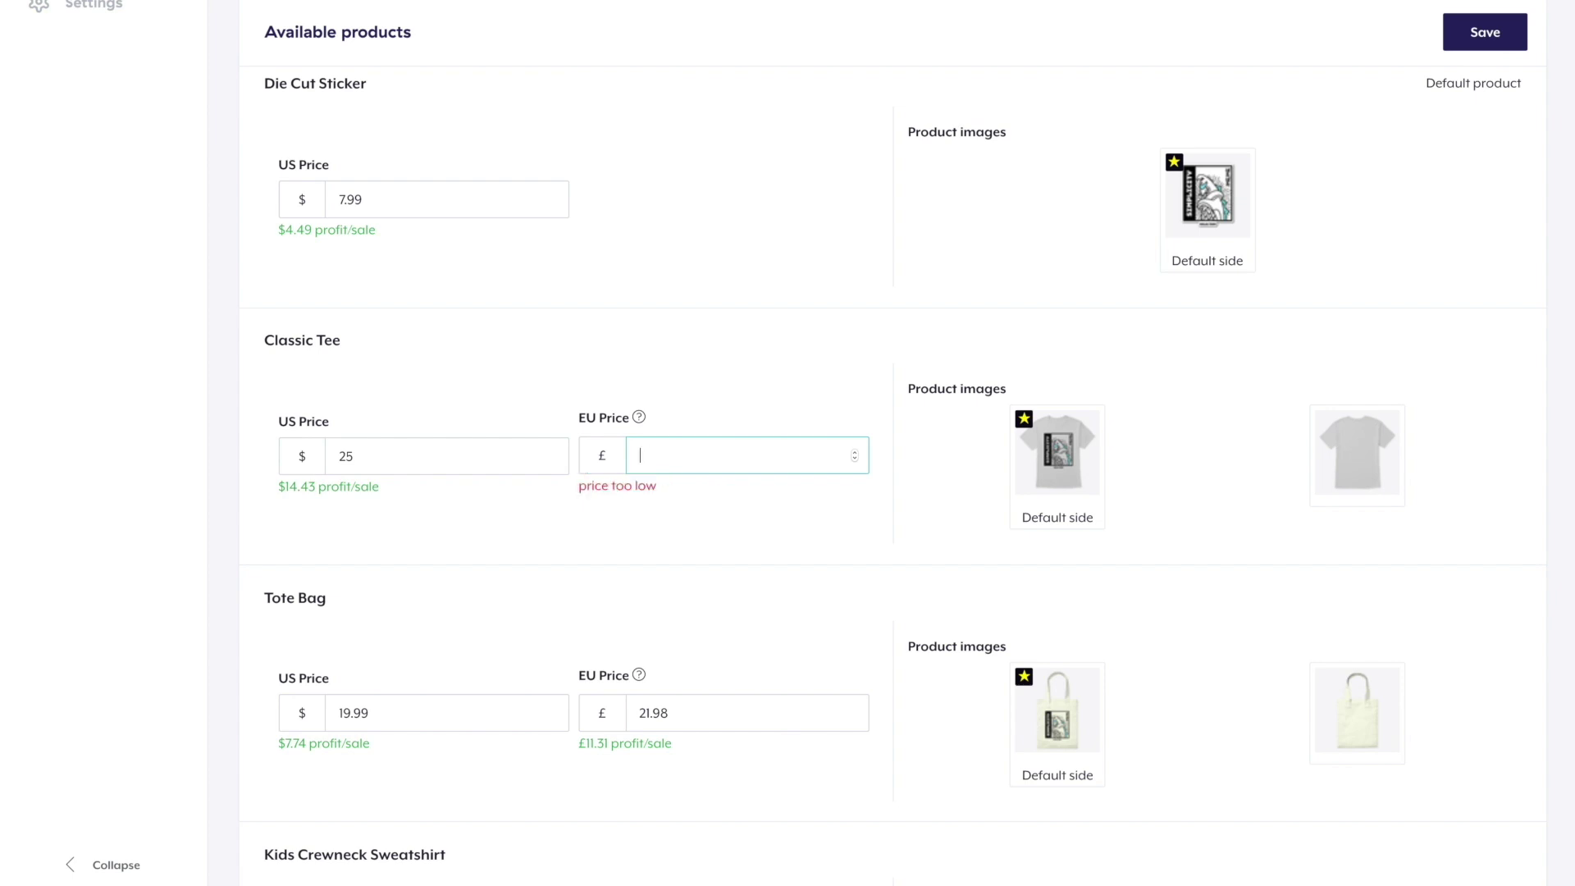
type("28")
key("Return")
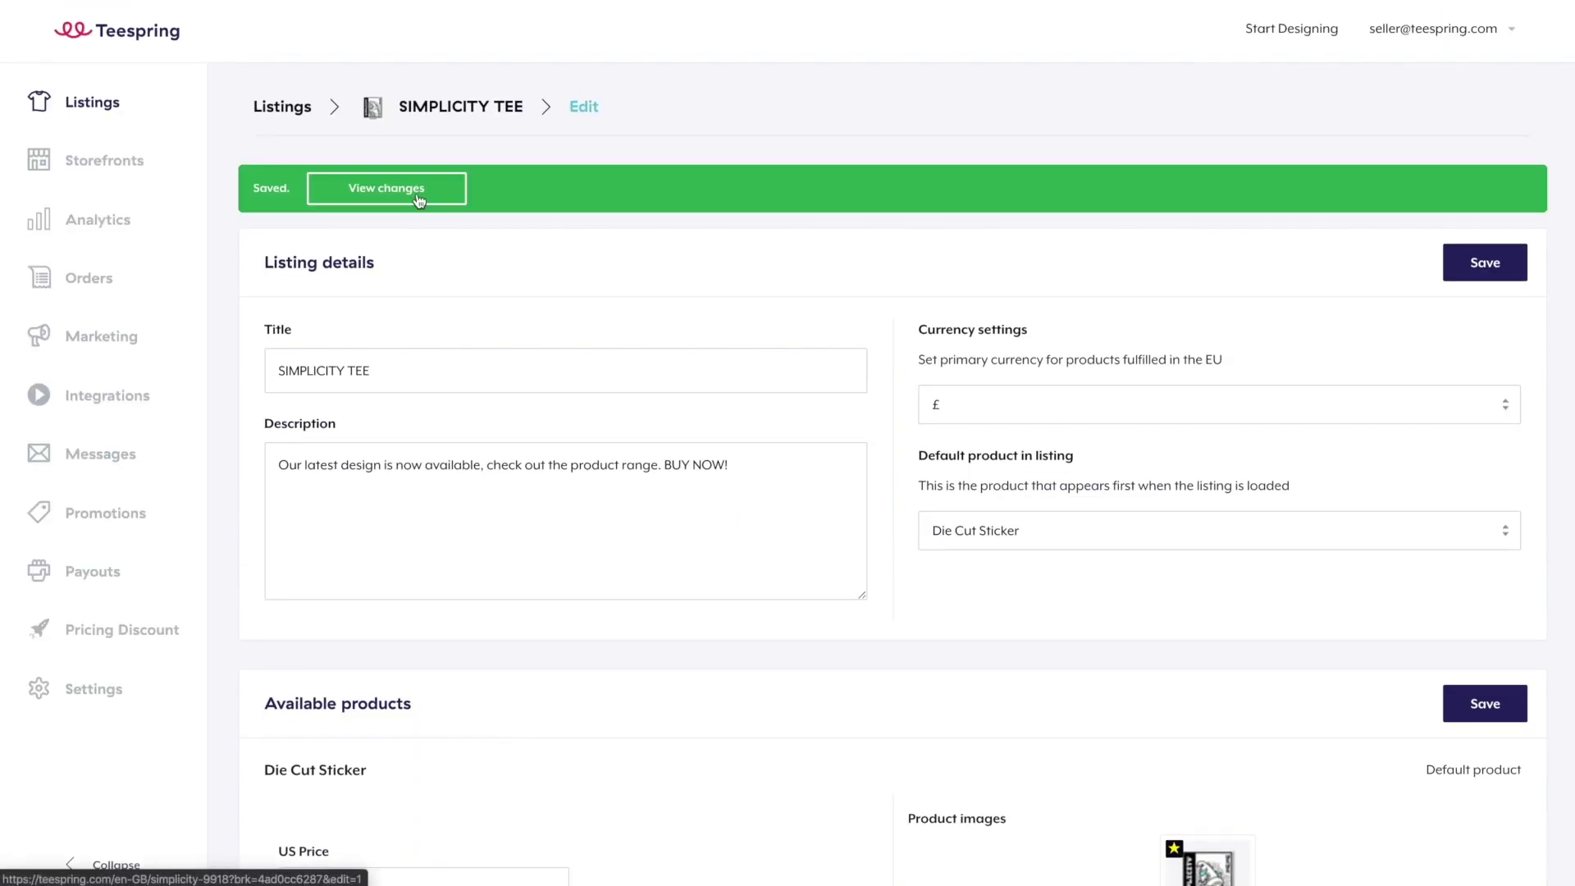
left_click(418, 201)
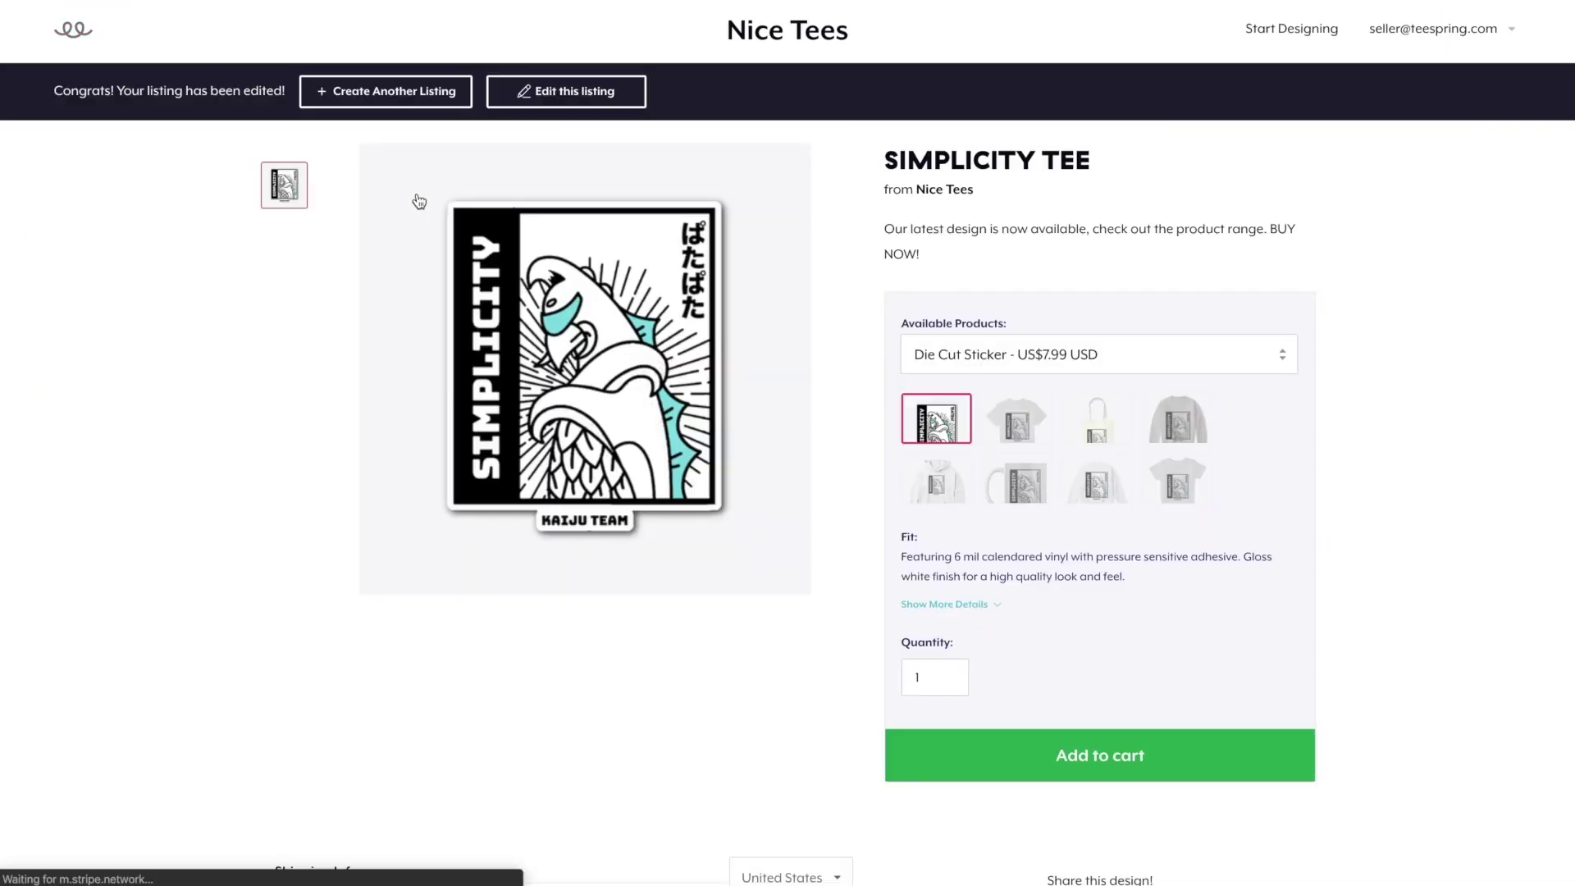
Select Classic Tee as the product shown on the live listing page.
left_click(1028, 431)
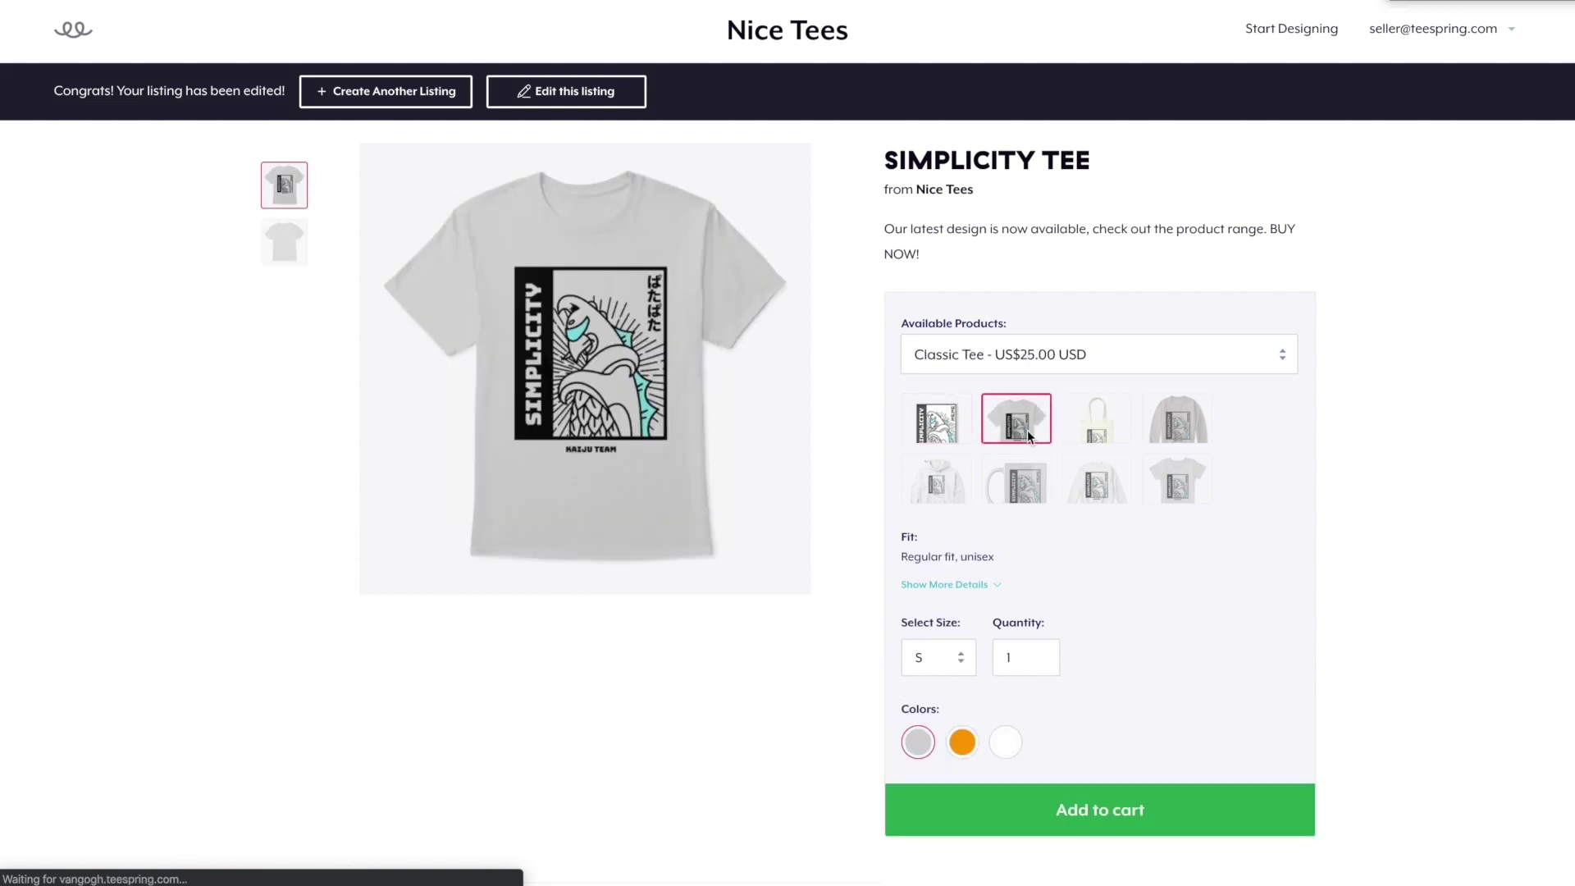
left_click(1087, 353)
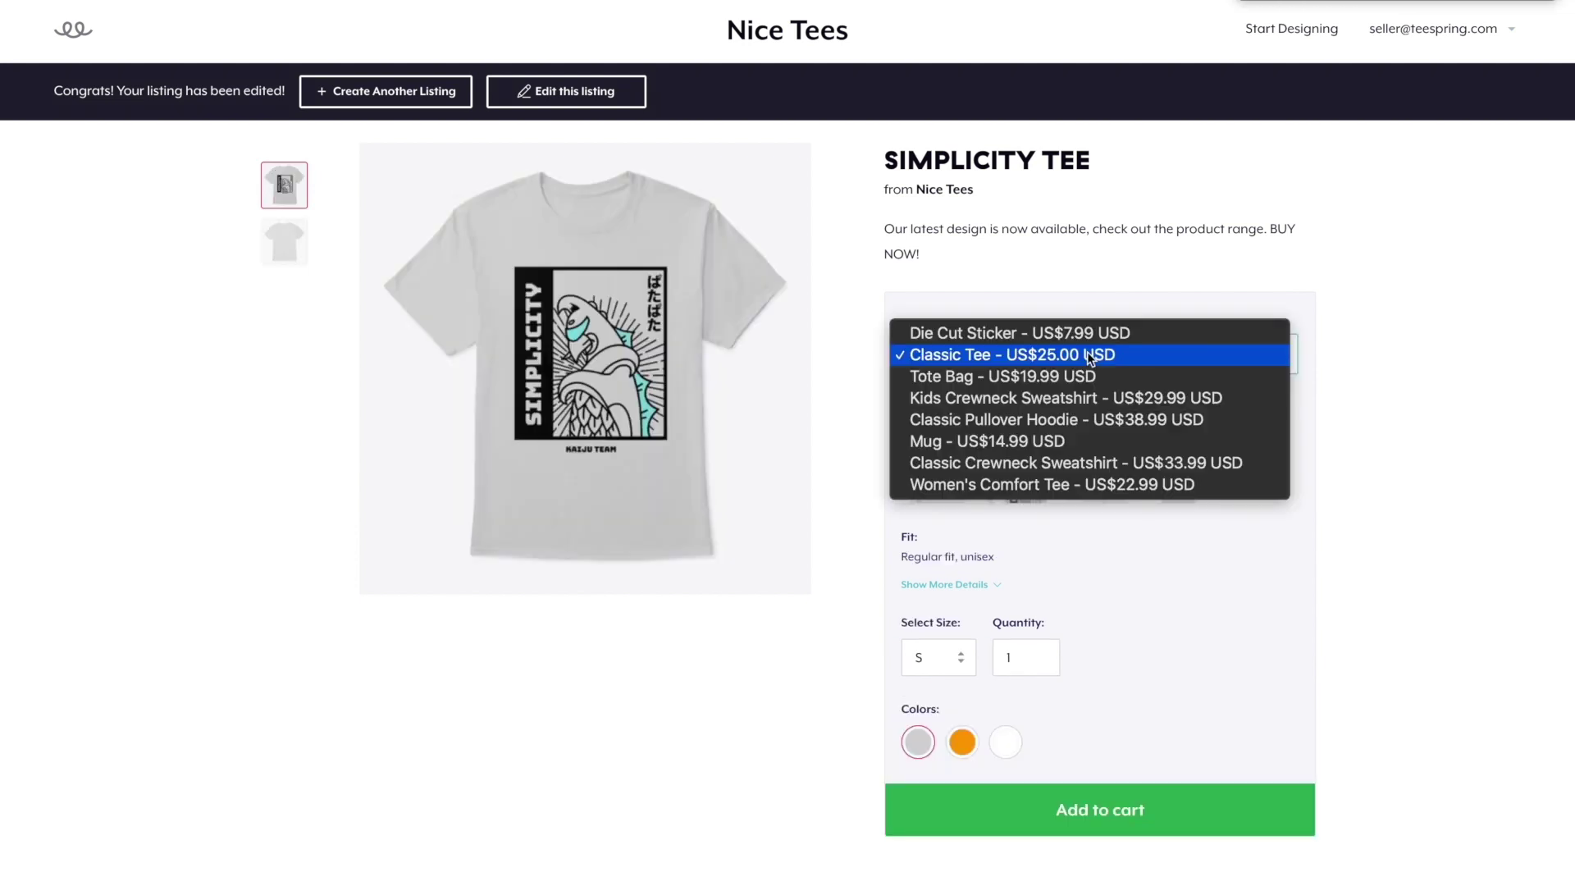
left_click(1087, 354)
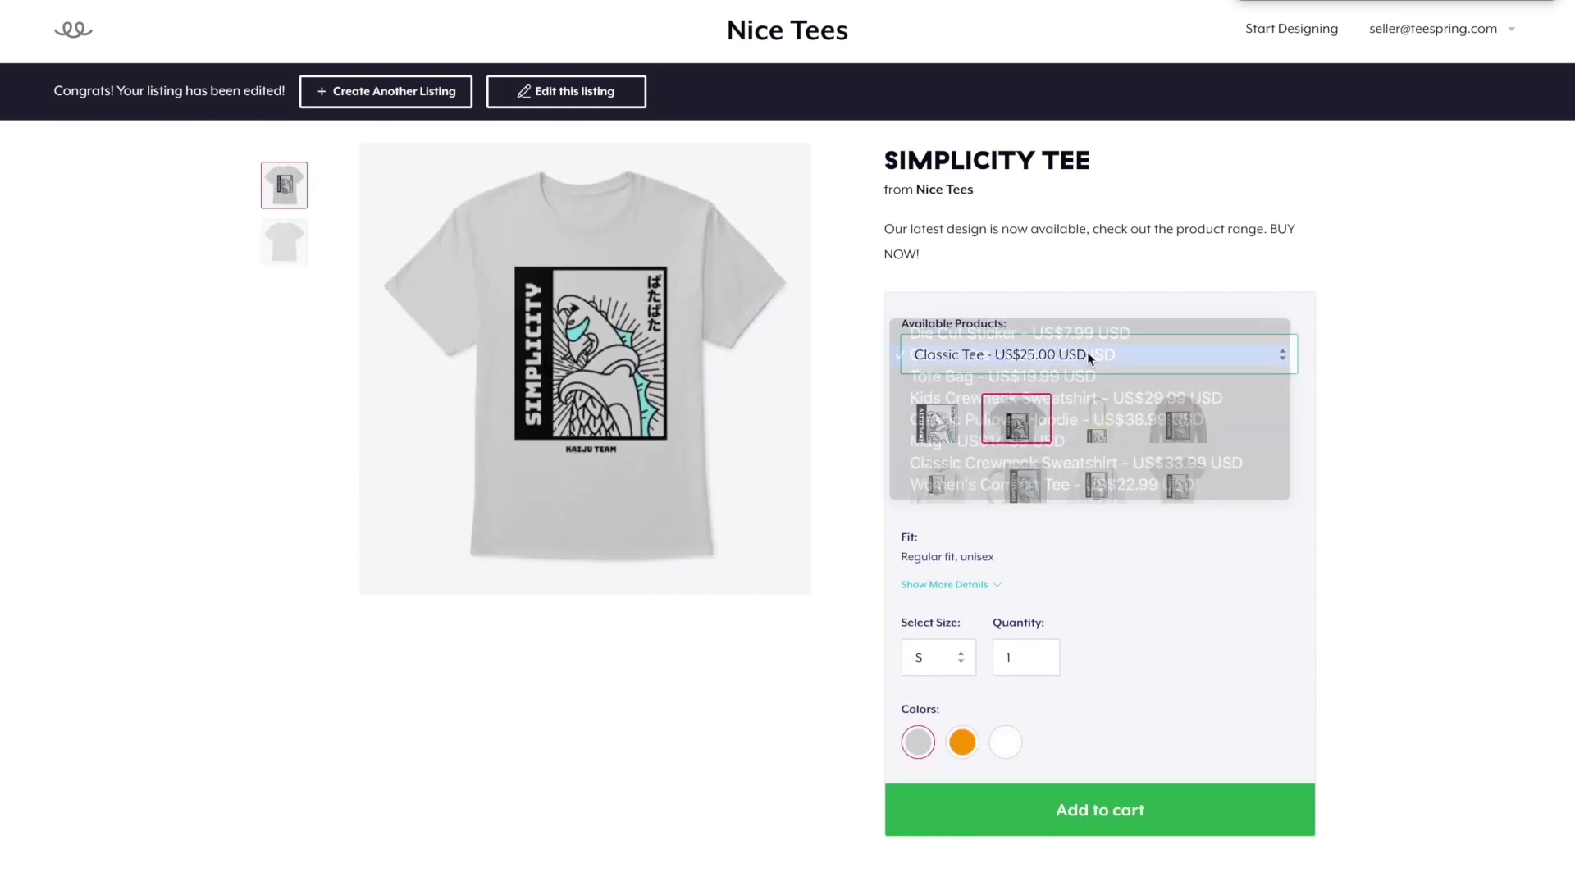
Switch shopper location to EU, confirm Classic Tee shows £28.00 GBP, then return to editing.
left_click(1090, 702)
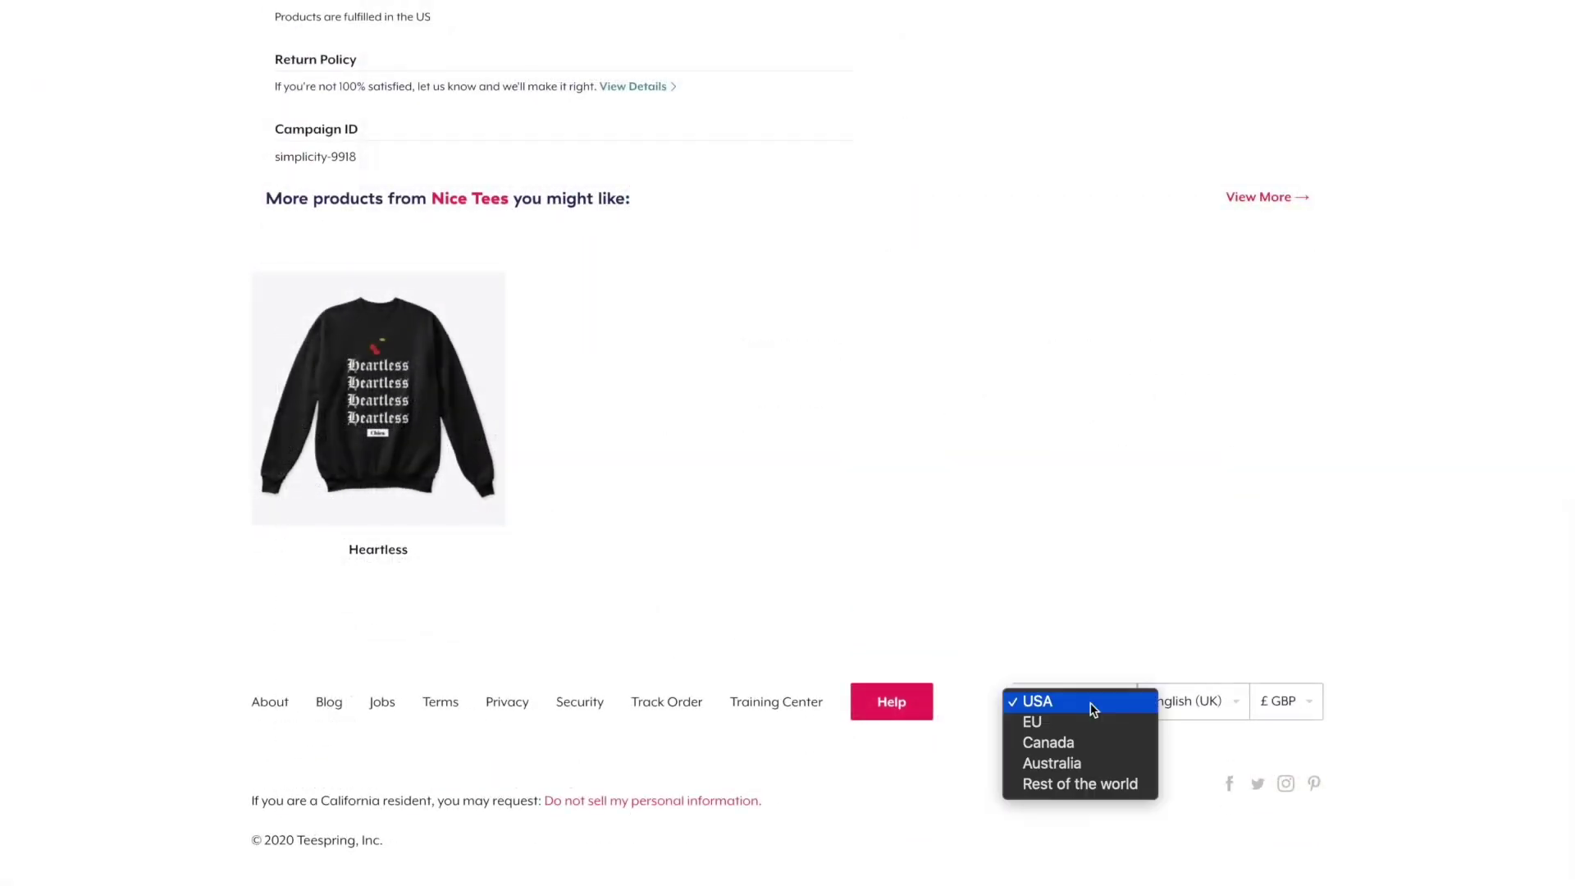
left_click(1086, 718)
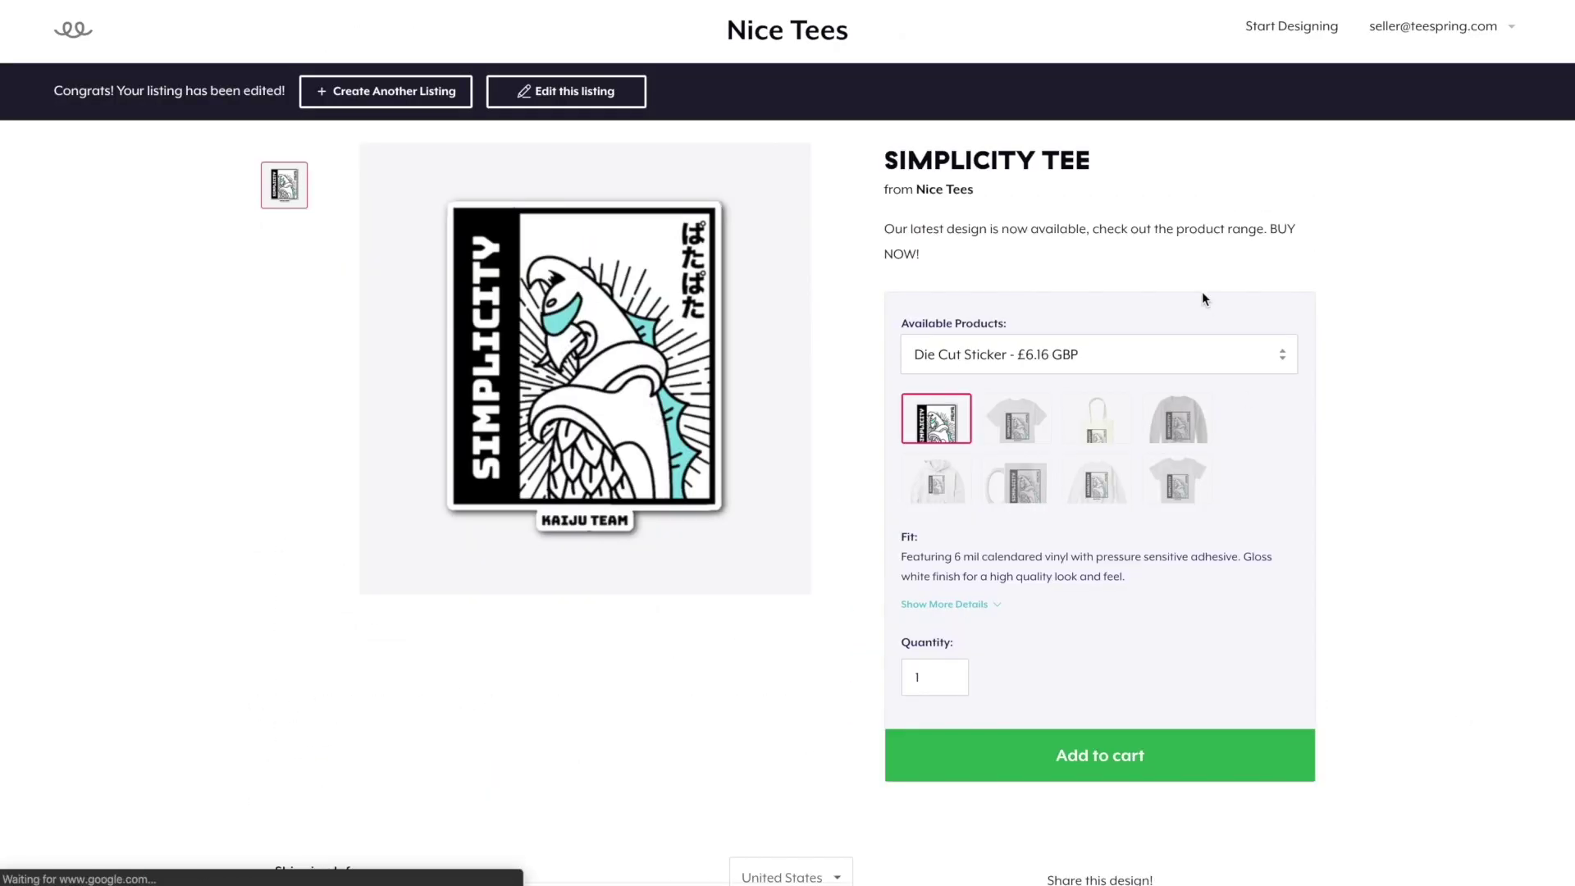
left_click(1201, 350)
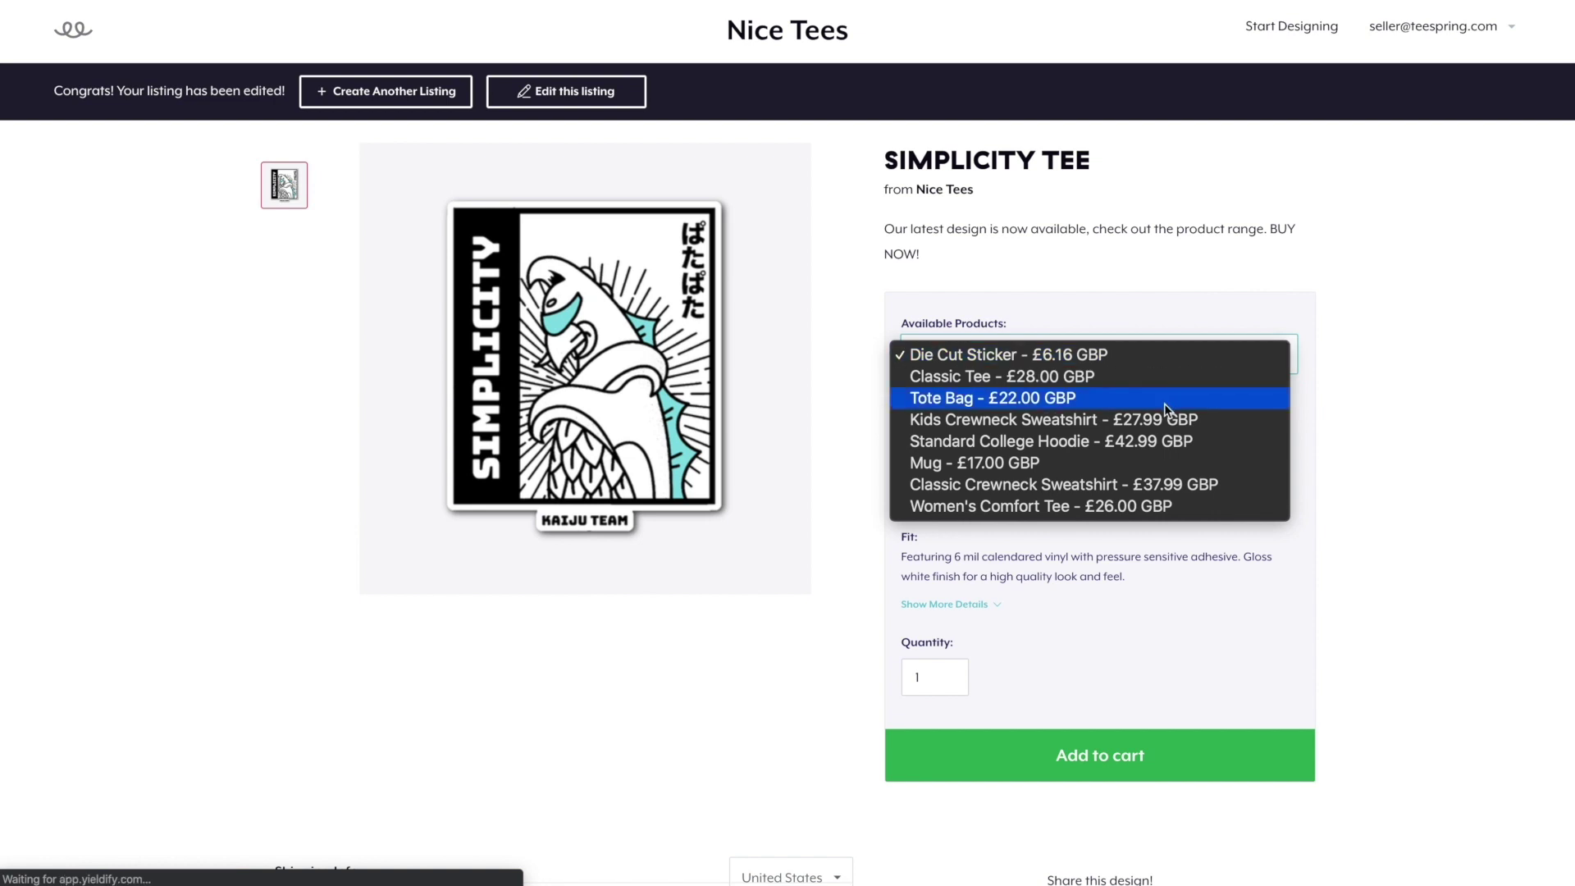
left_click(1157, 375)
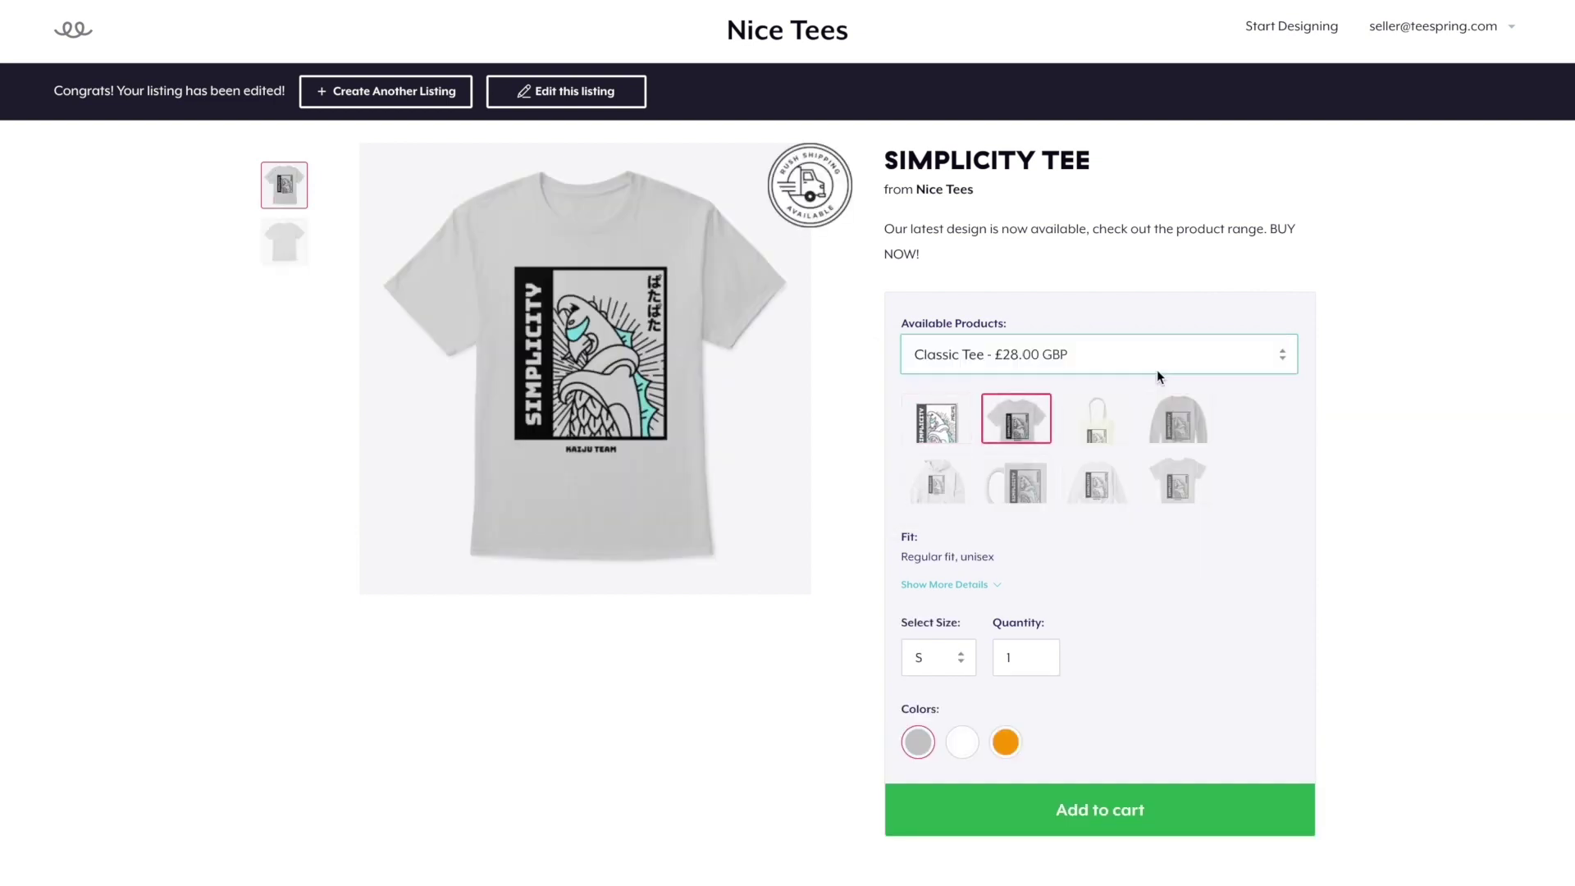
left_click(1384, 295)
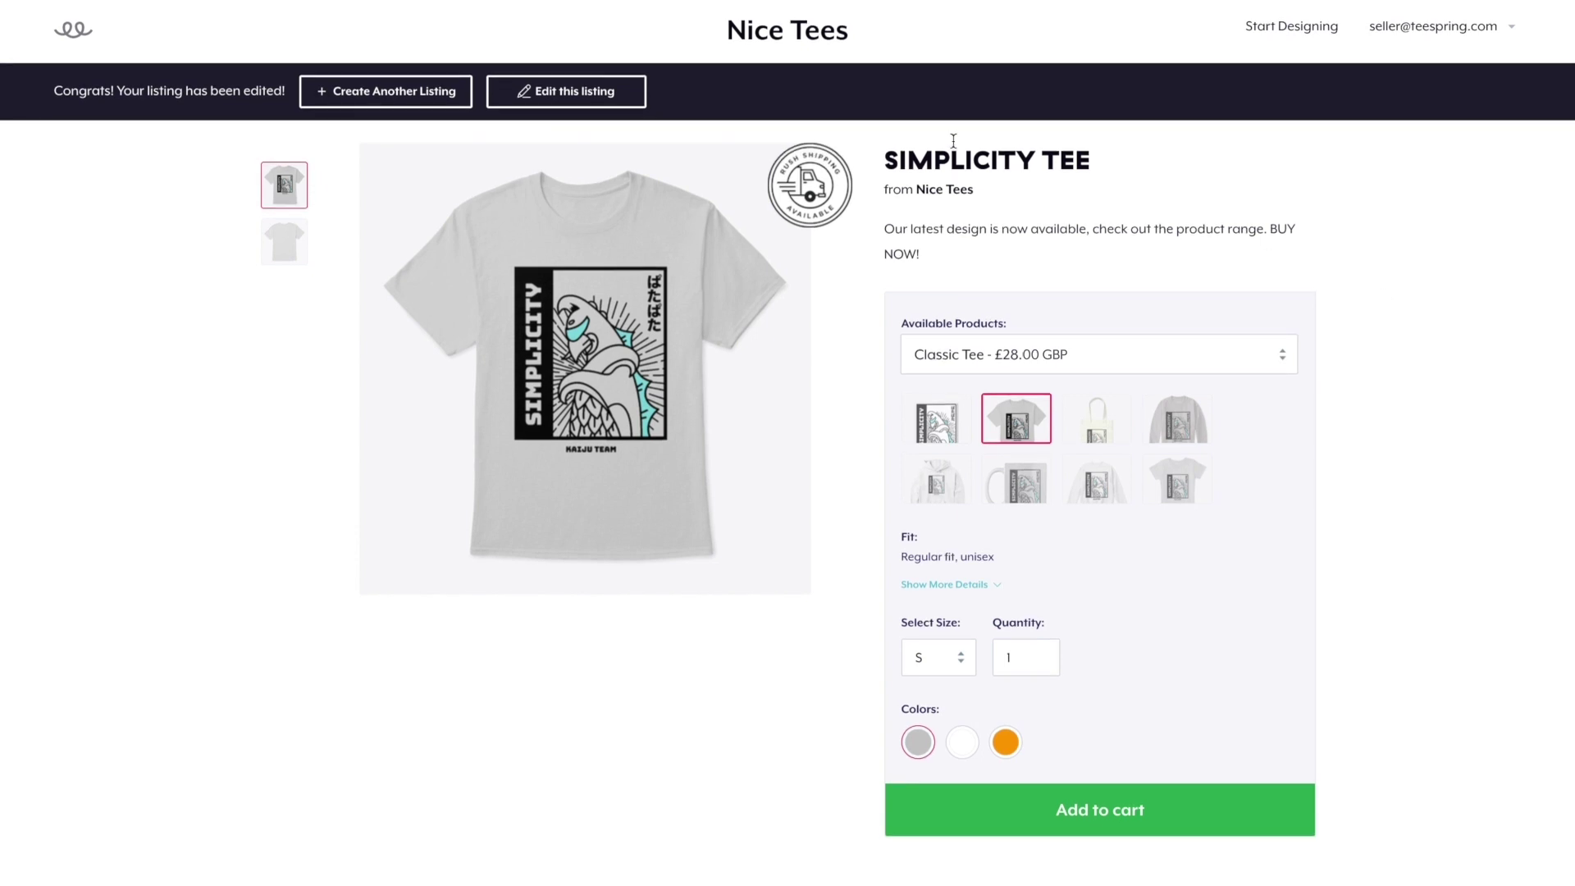
left_click(603, 97)
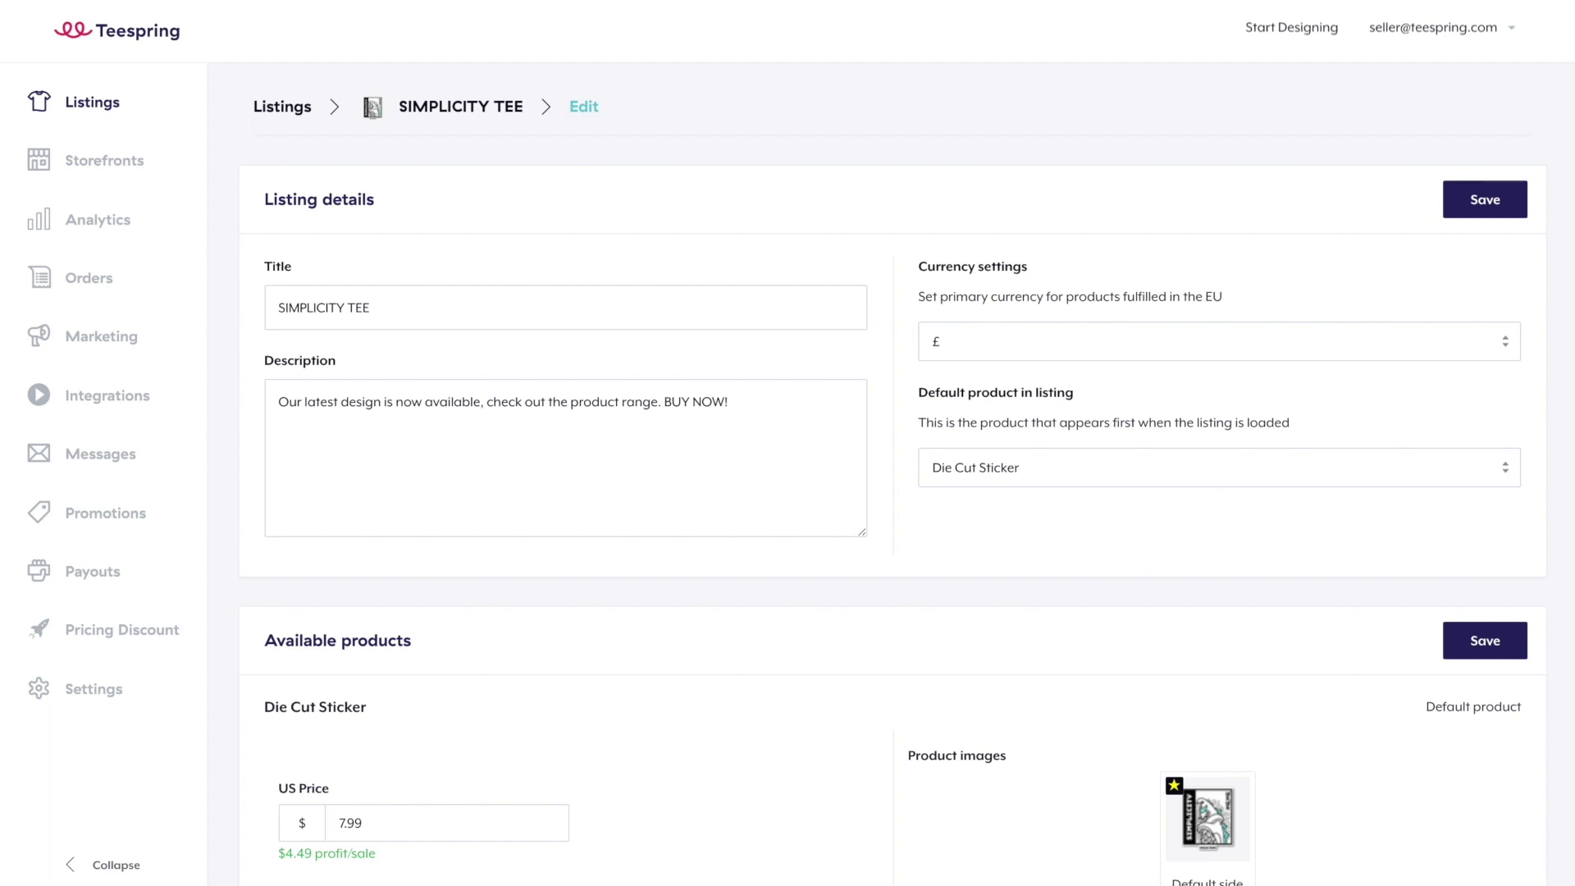
scroll(805, 649, "down", 5)
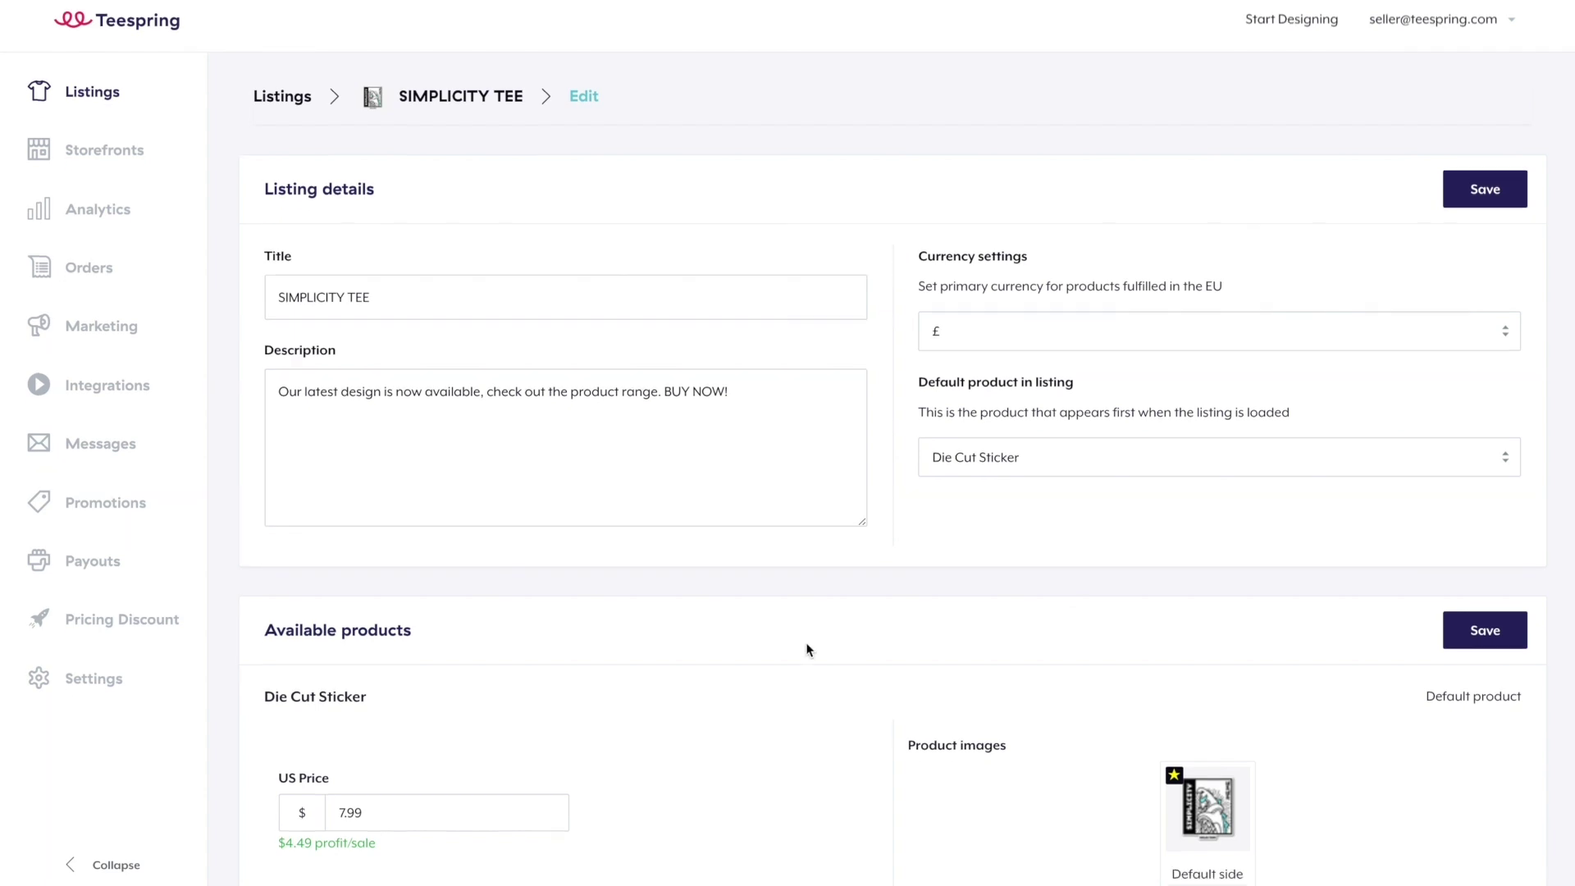
Make the plain back image Classic Tee's default side and save the products.
left_click(1356, 351)
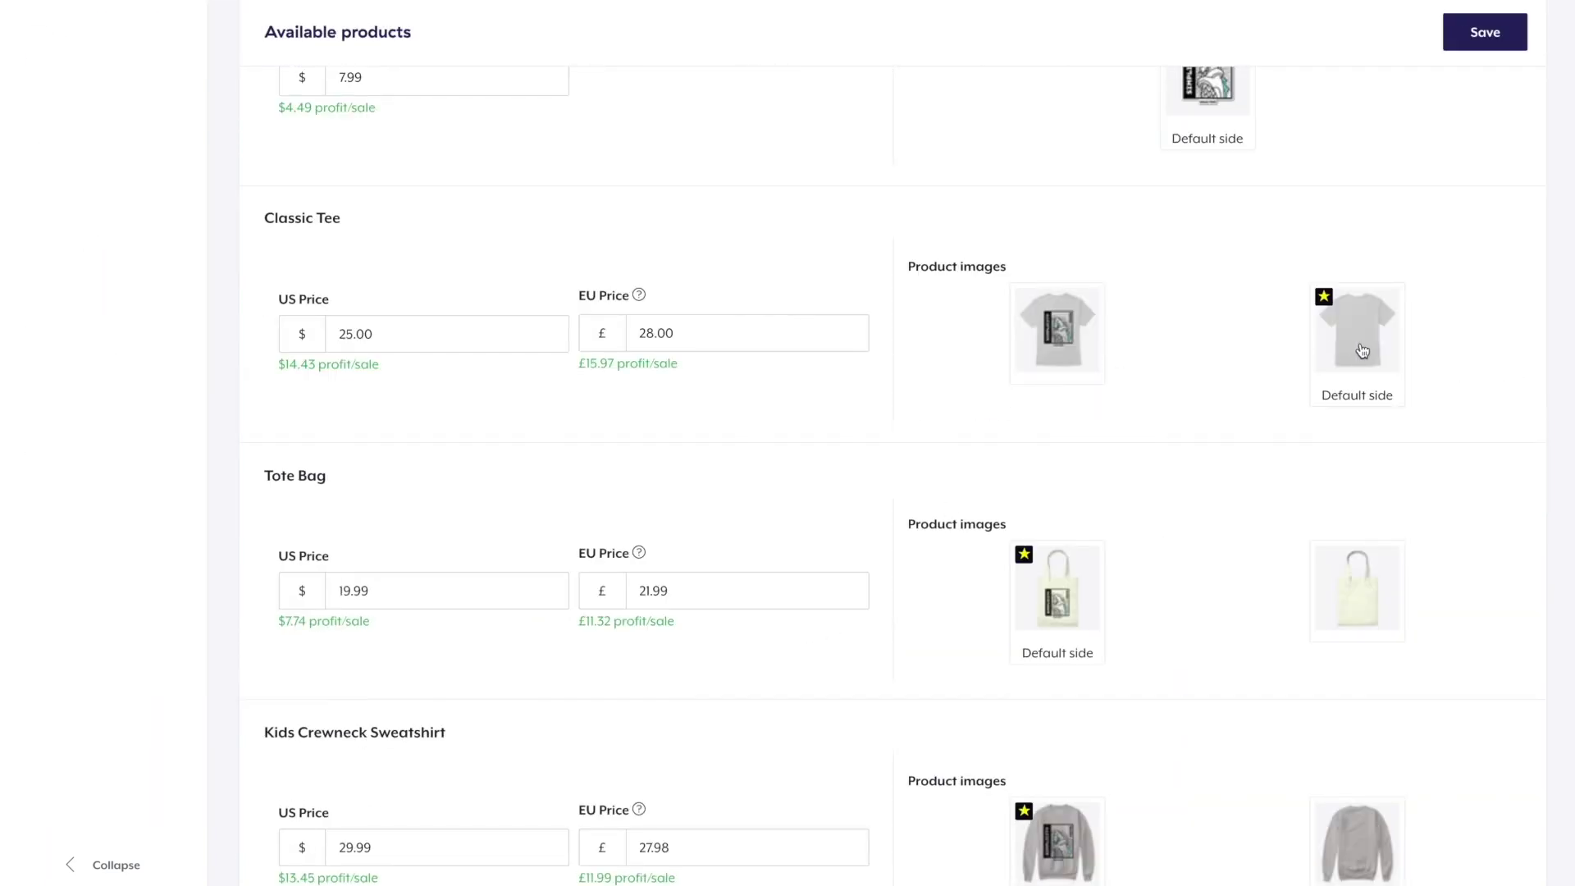
scroll(1219, 430, "up", 1)
scroll(1220, 430, "up", 1)
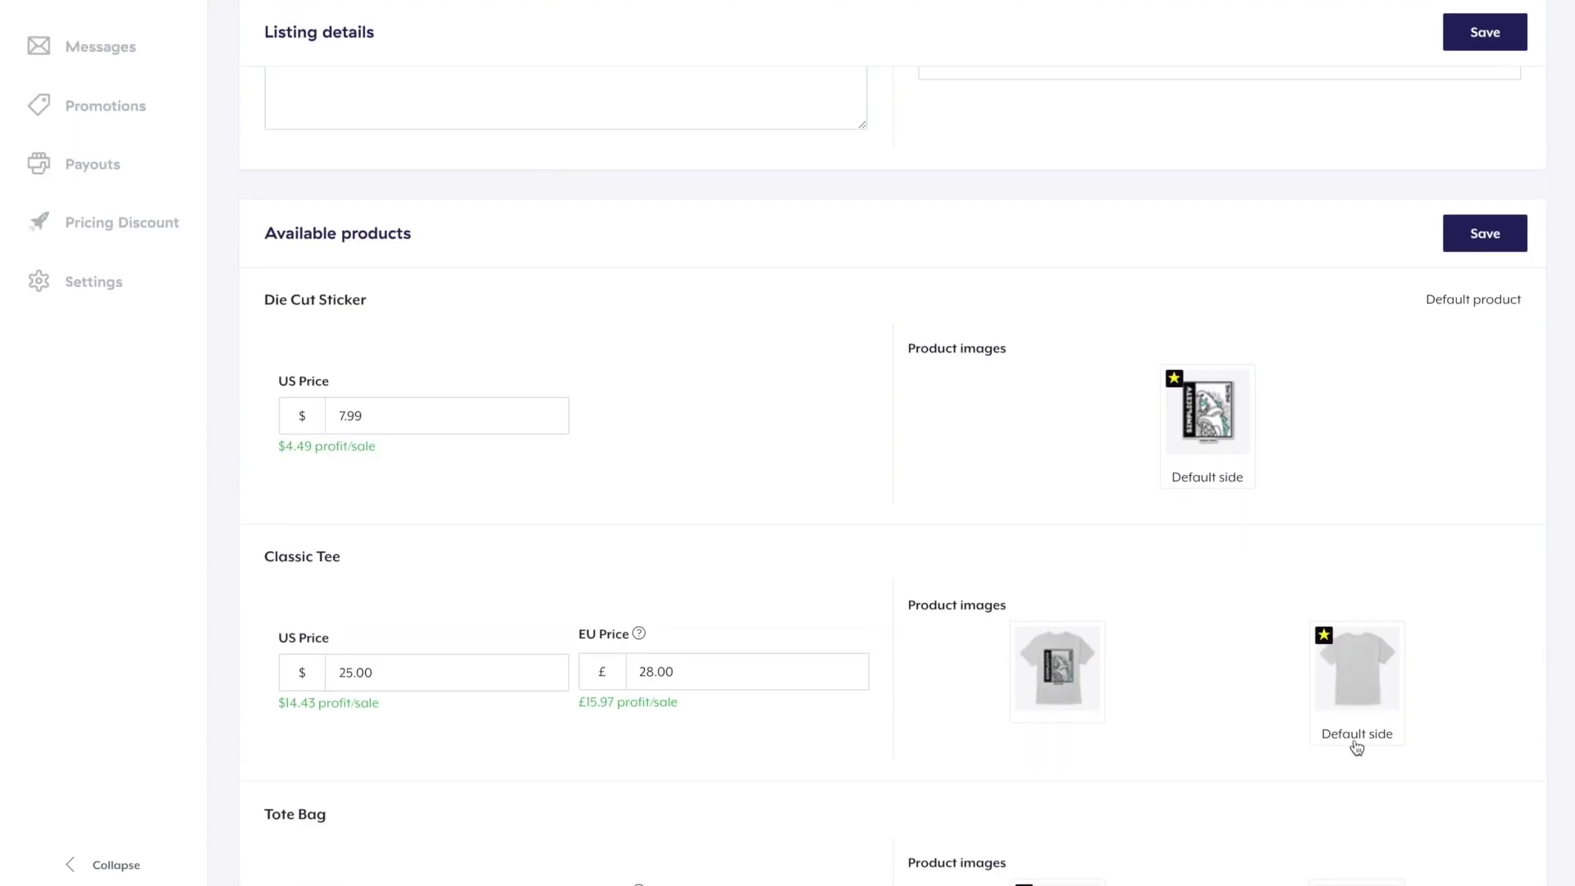
scroll(1389, 744, "up", 2)
scroll(1389, 743, "up", 1)
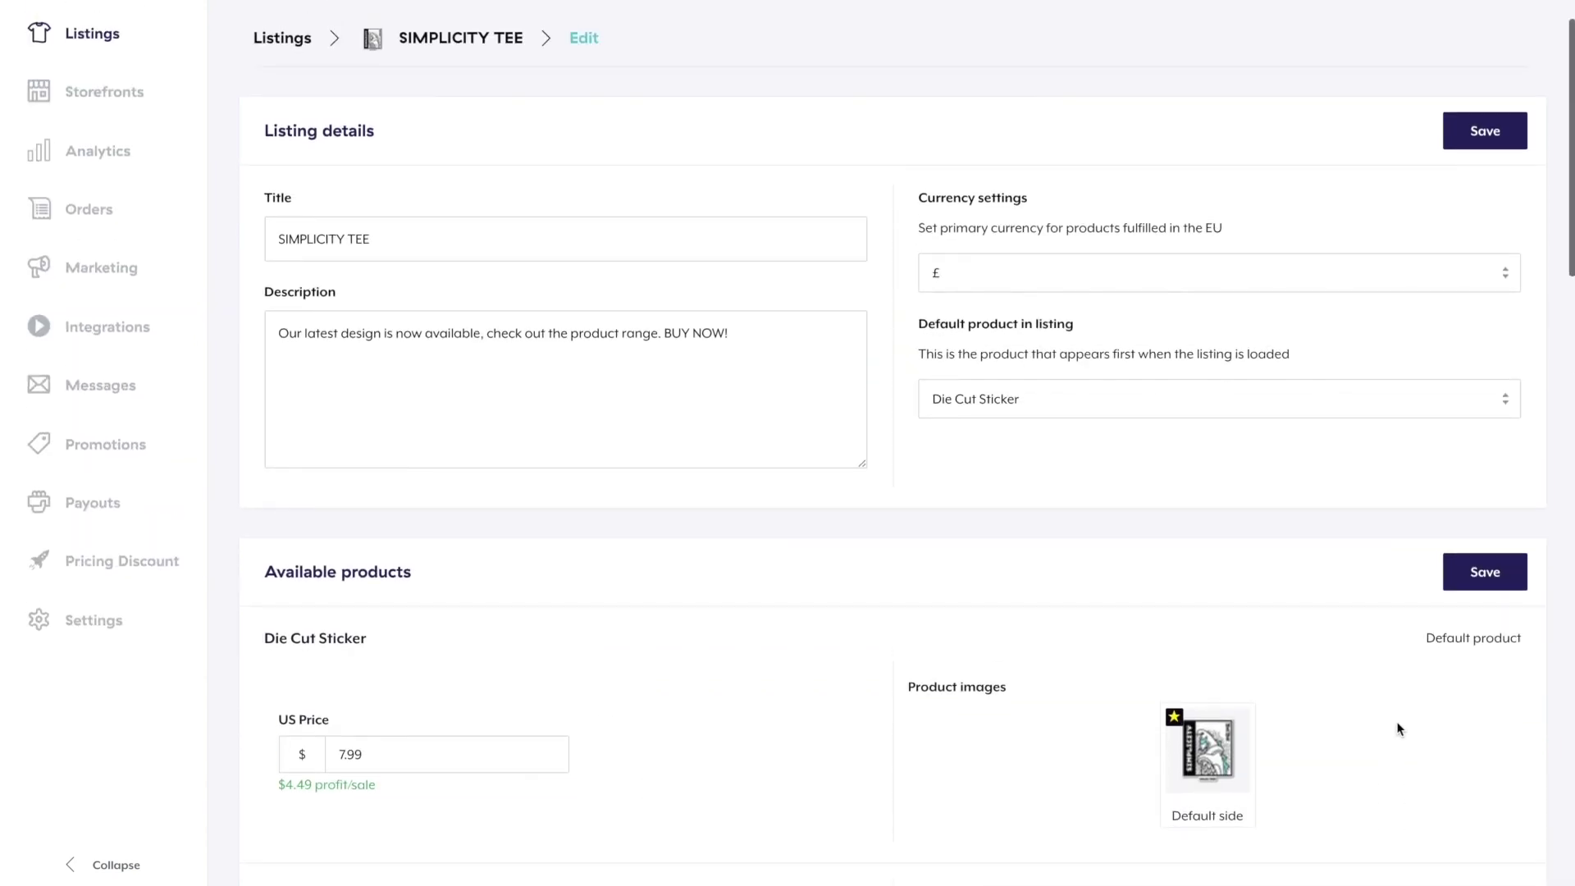
left_click(1486, 574)
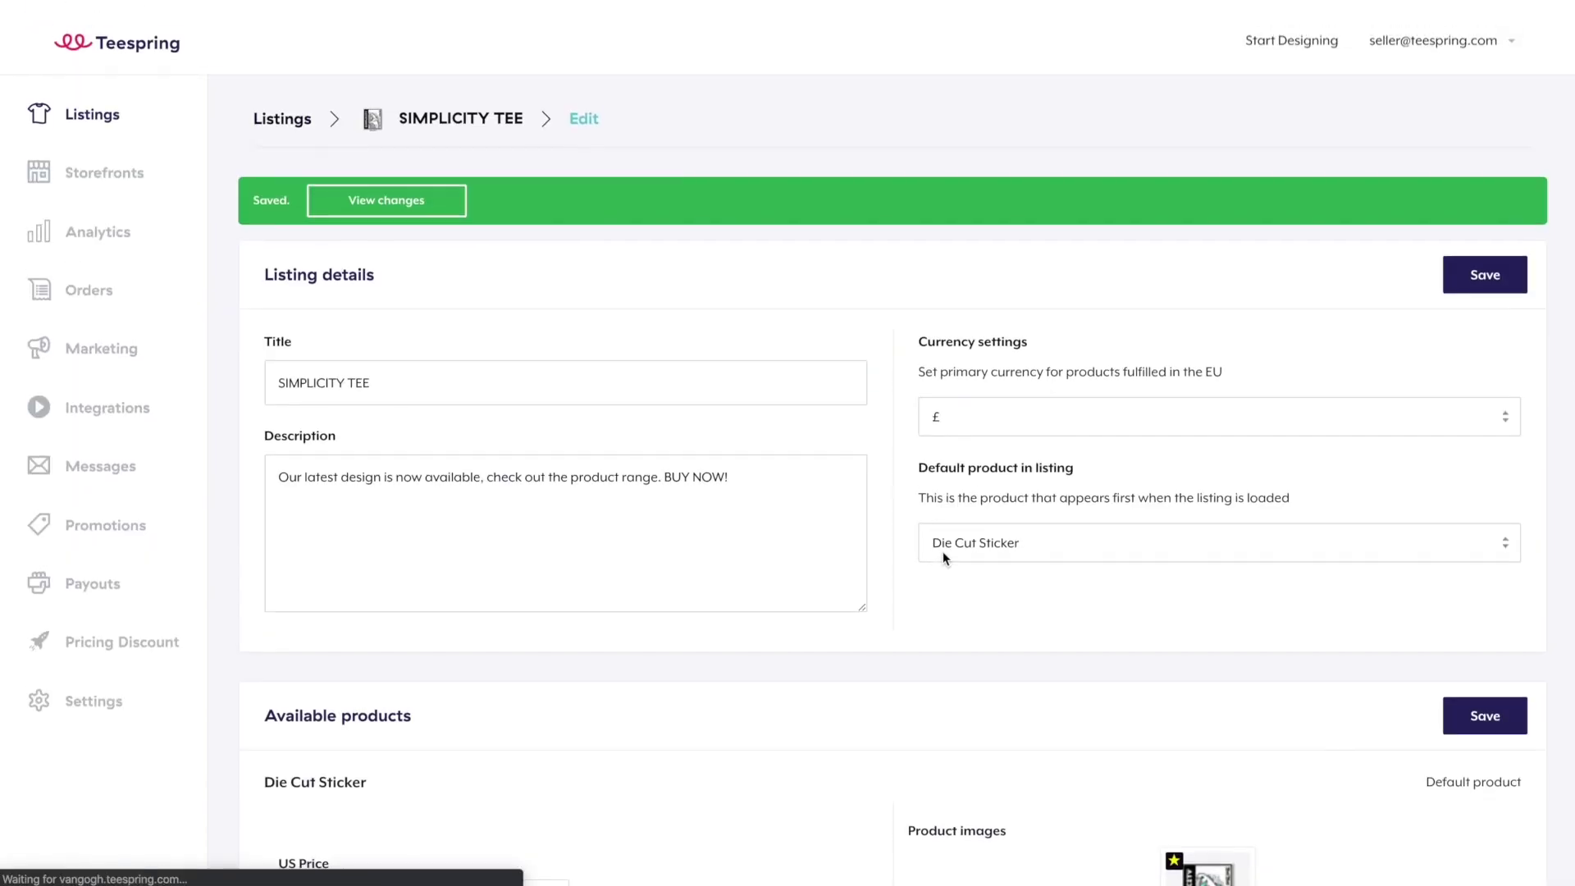